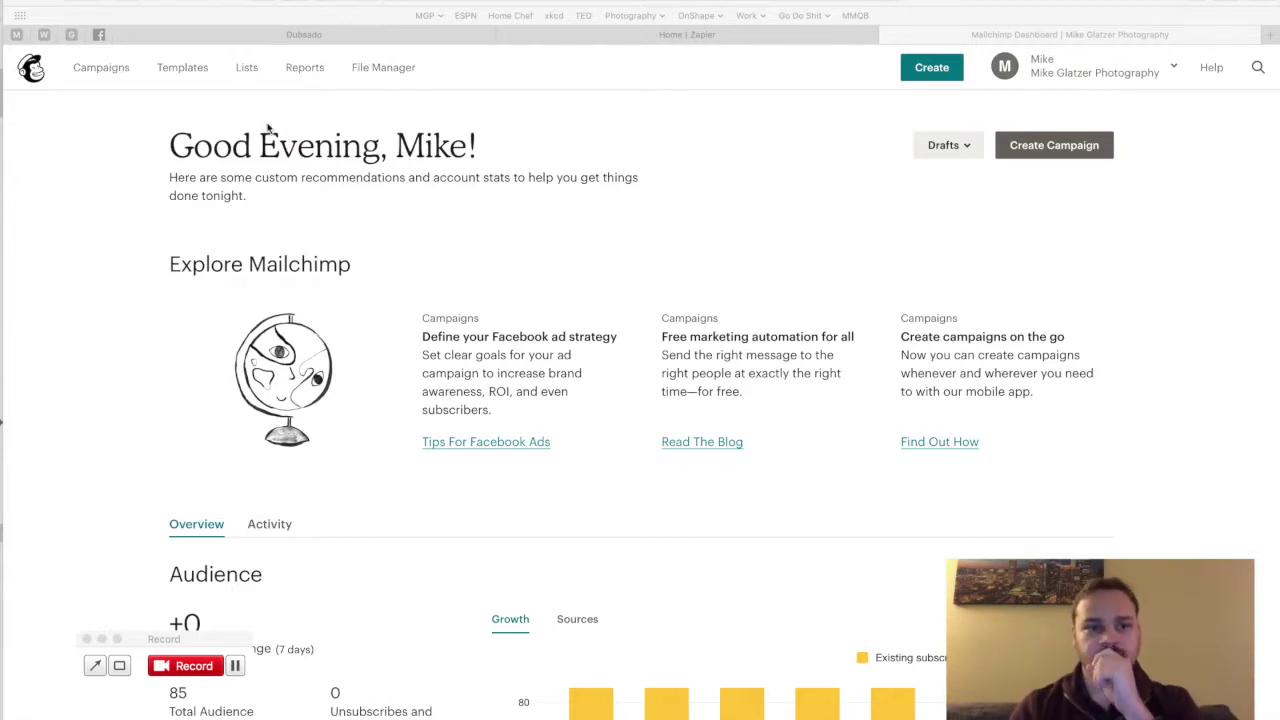
Step: Preview the welcome email in the 'Want to Follow?' automation from Campaigns and scroll through it
left_click(93, 69)
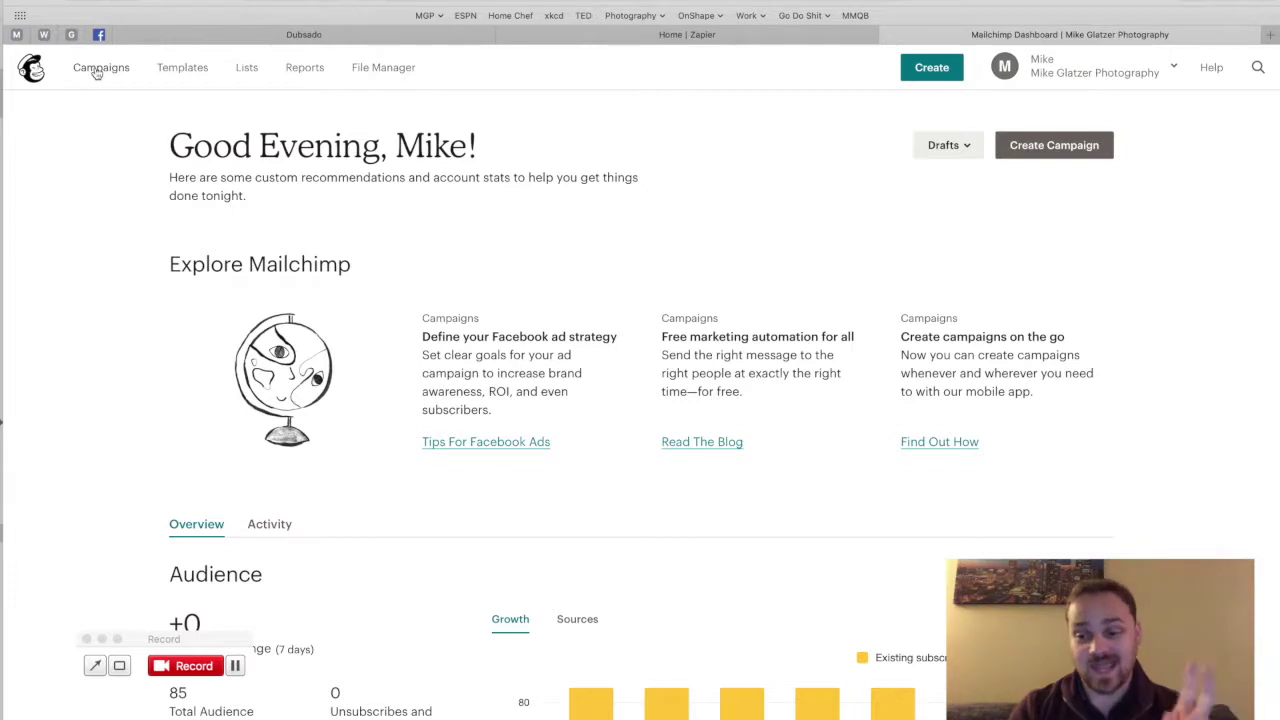
left_click(96, 70)
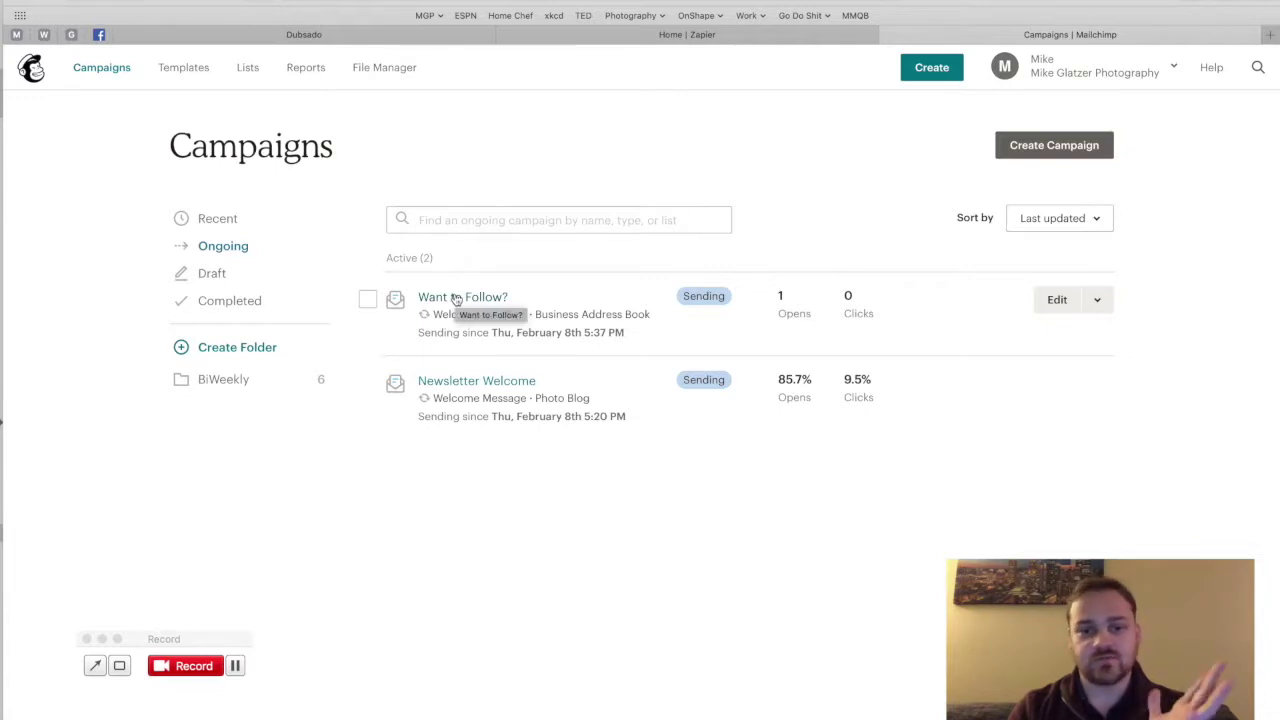
left_click(456, 298)
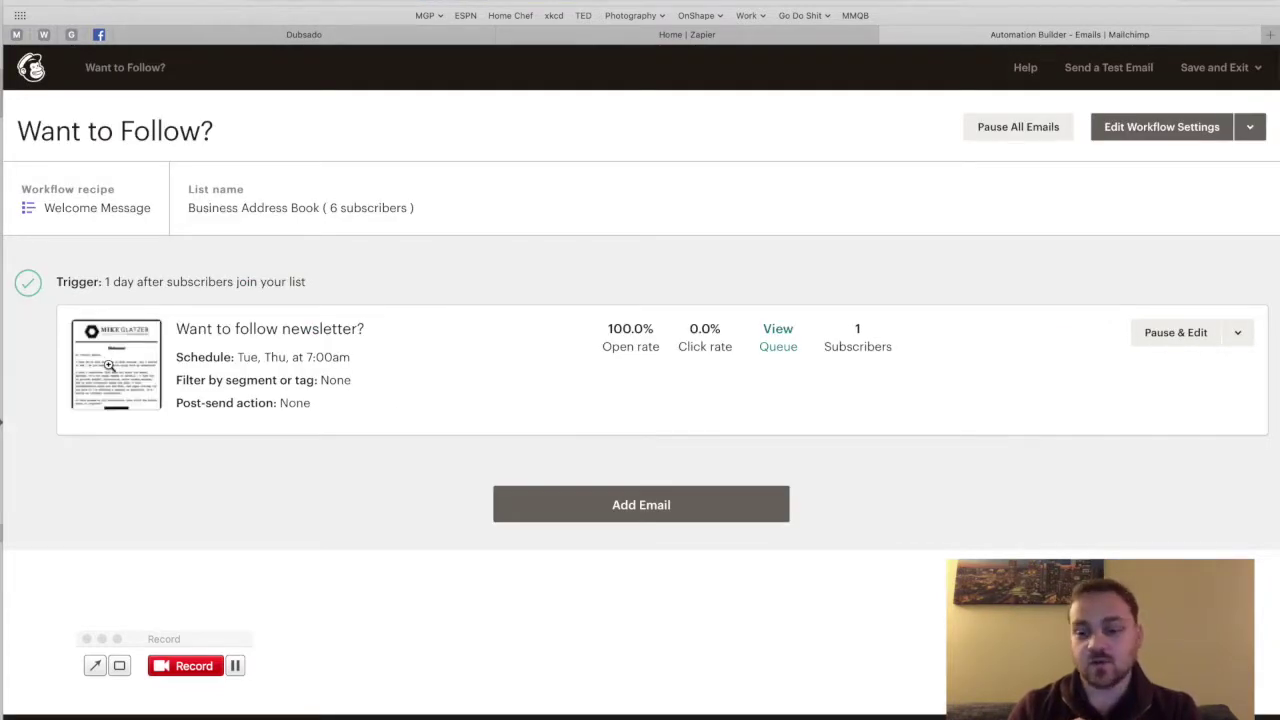
left_click(109, 365)
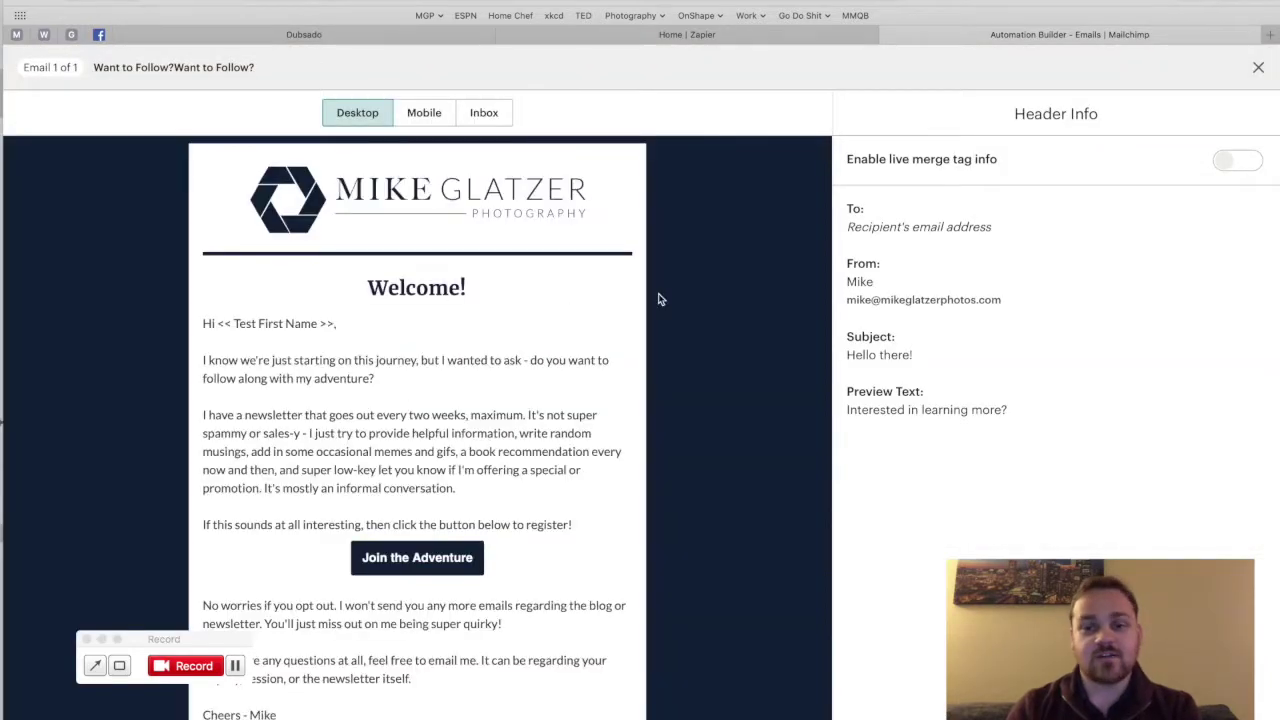
scroll(683, 297, "down", 3)
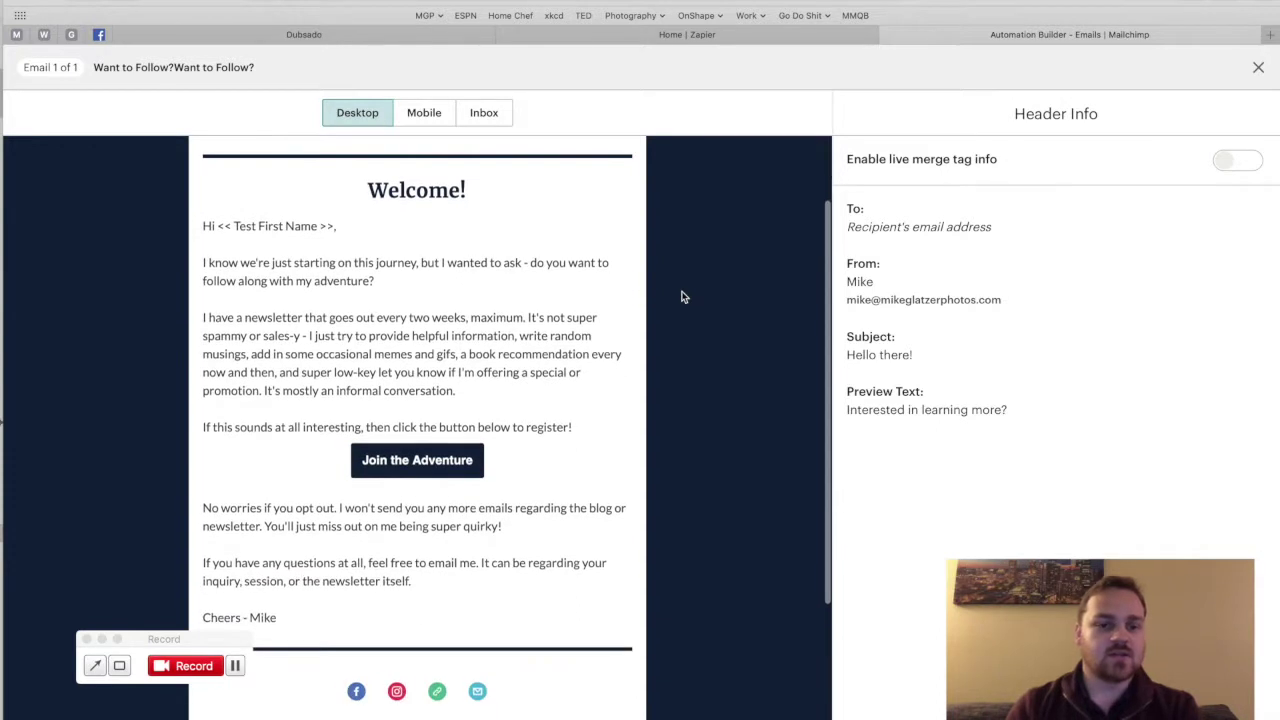
scroll(683, 297, "up", 1)
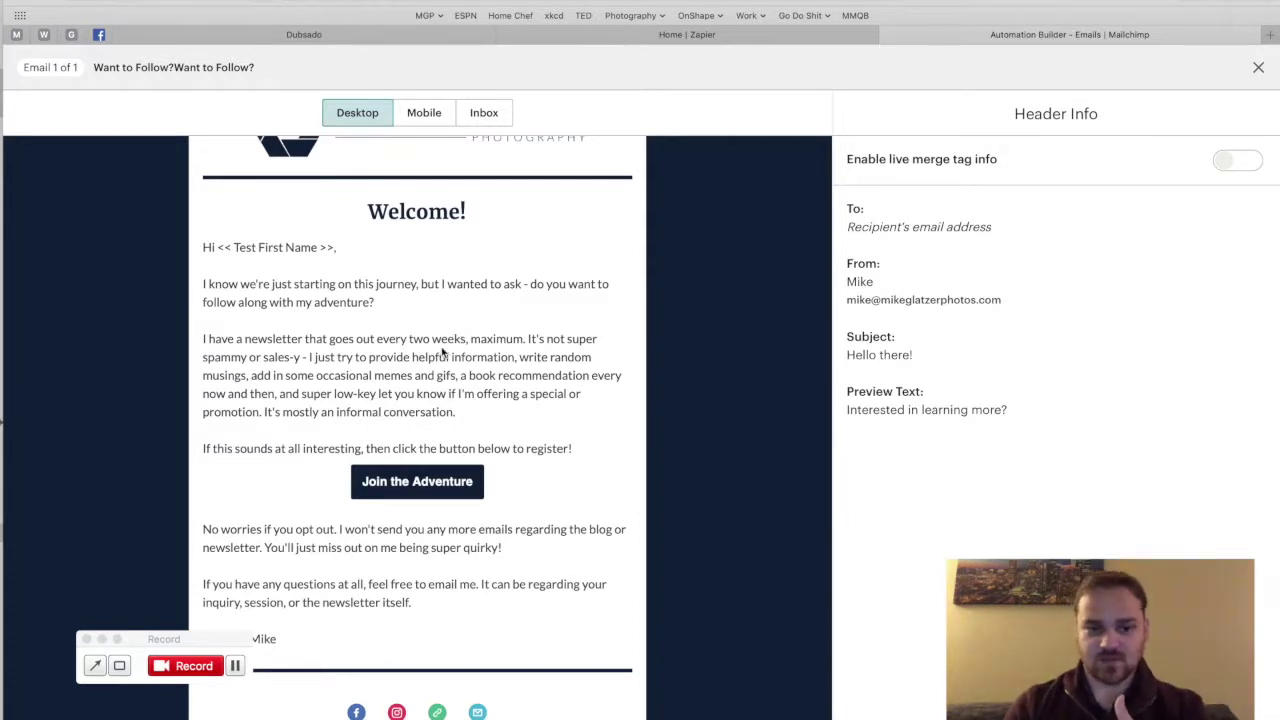
Step: Follow the email's 'Join the Adventure' link and scroll down the newsletter signup form
left_click(404, 487)
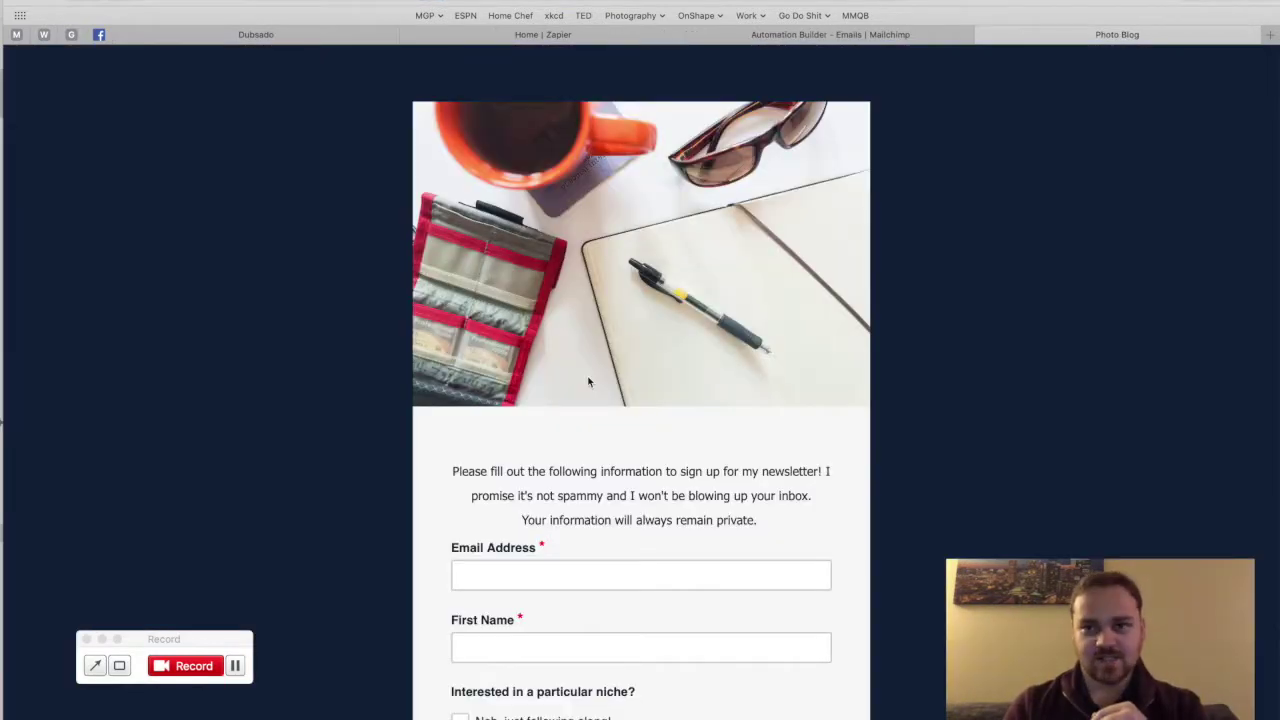
scroll(589, 382, "down", 6)
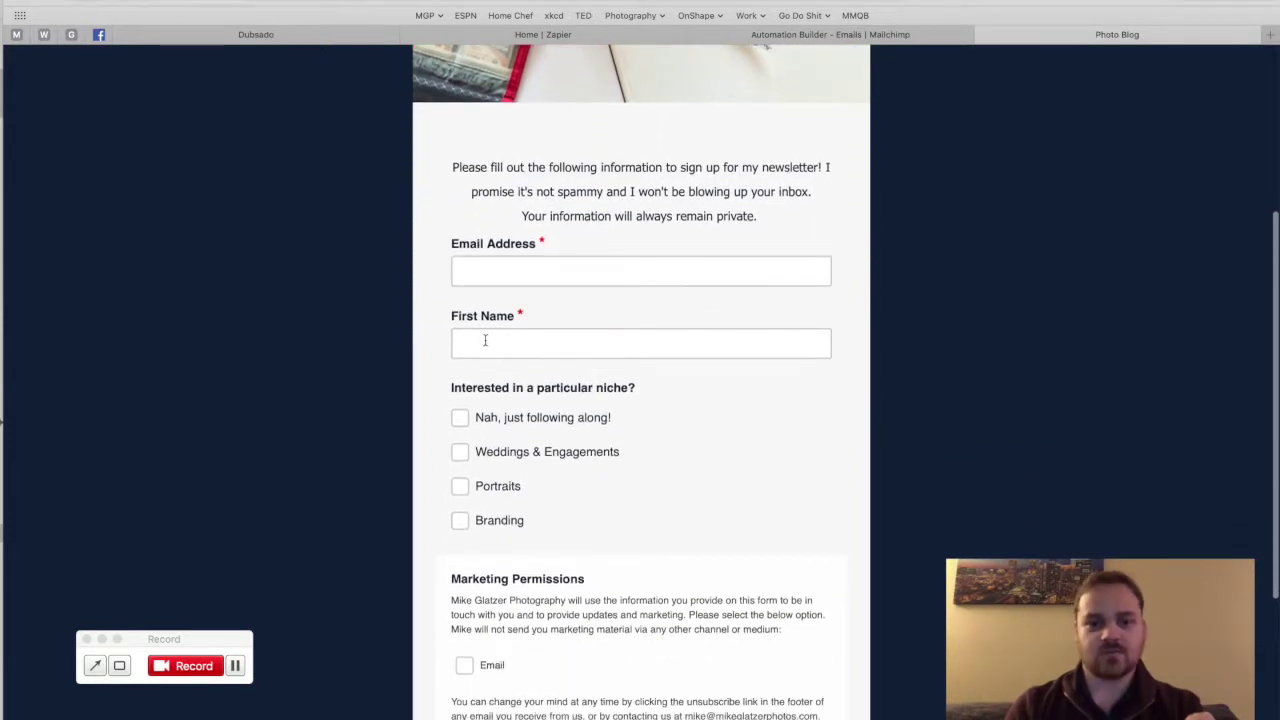
scroll(478, 352, "down", 1)
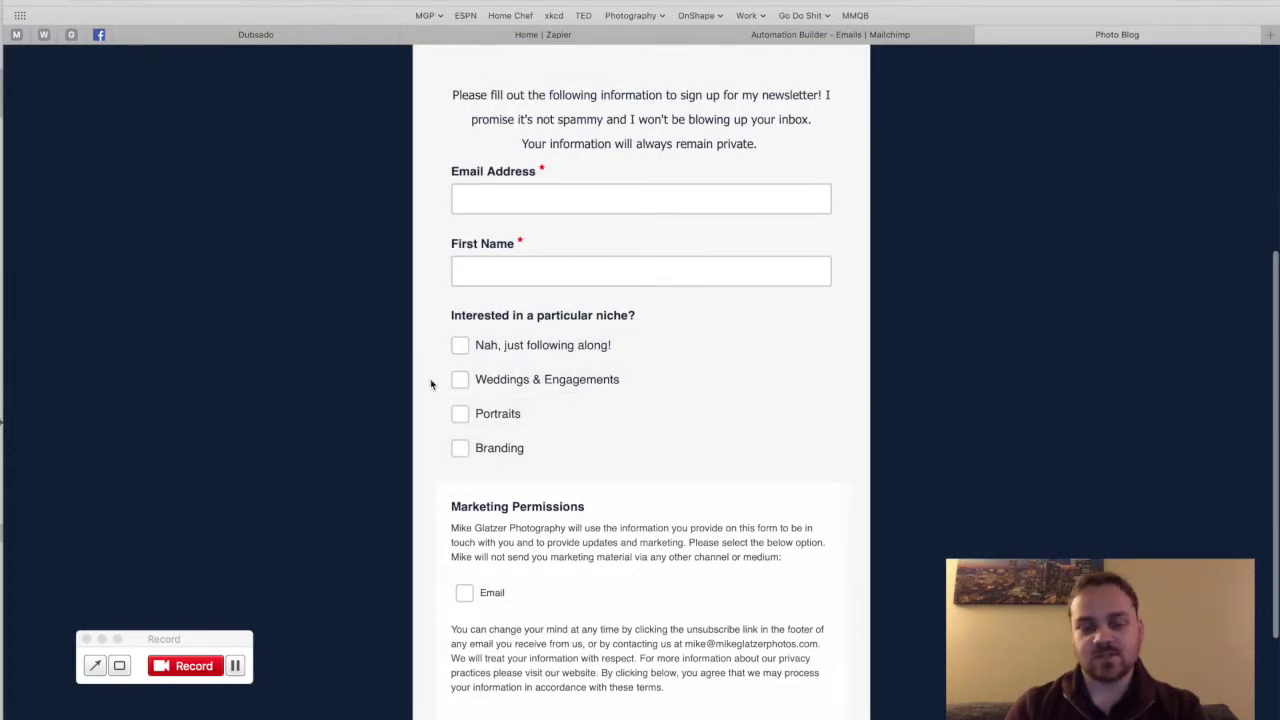
scroll(432, 382, "down", 4)
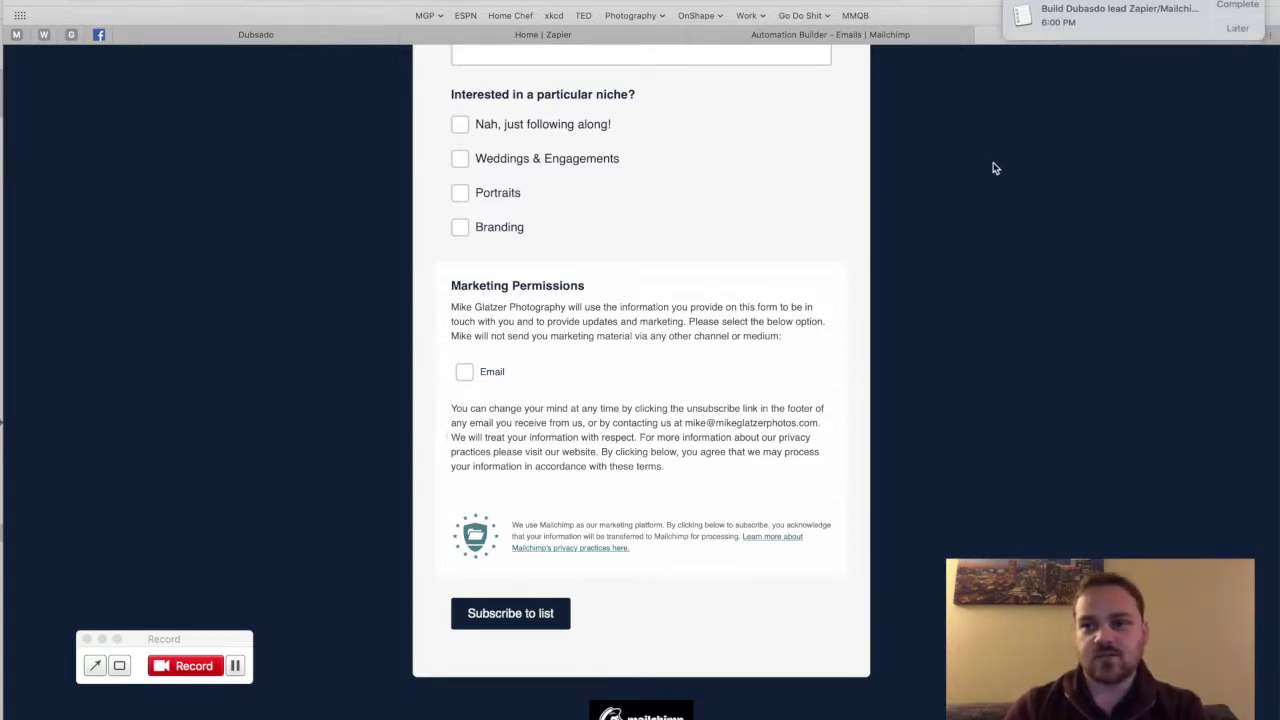
Step: Dismiss the reminder, enable Do Not Disturb, and scroll back to the form's top
left_click(1236, 6)
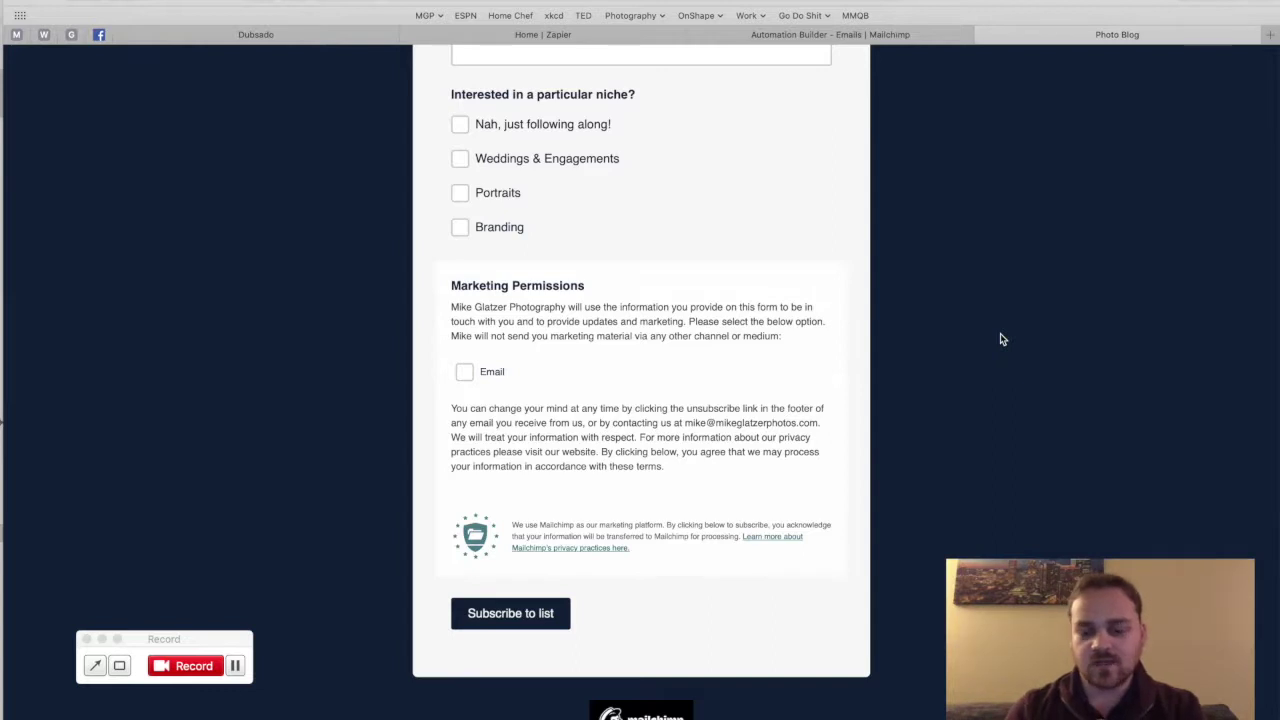
scroll(1001, 339, "right", 5)
scroll(1125, 257, "up", 8)
left_click(1240, 70)
scroll(1135, 97, "right", 5)
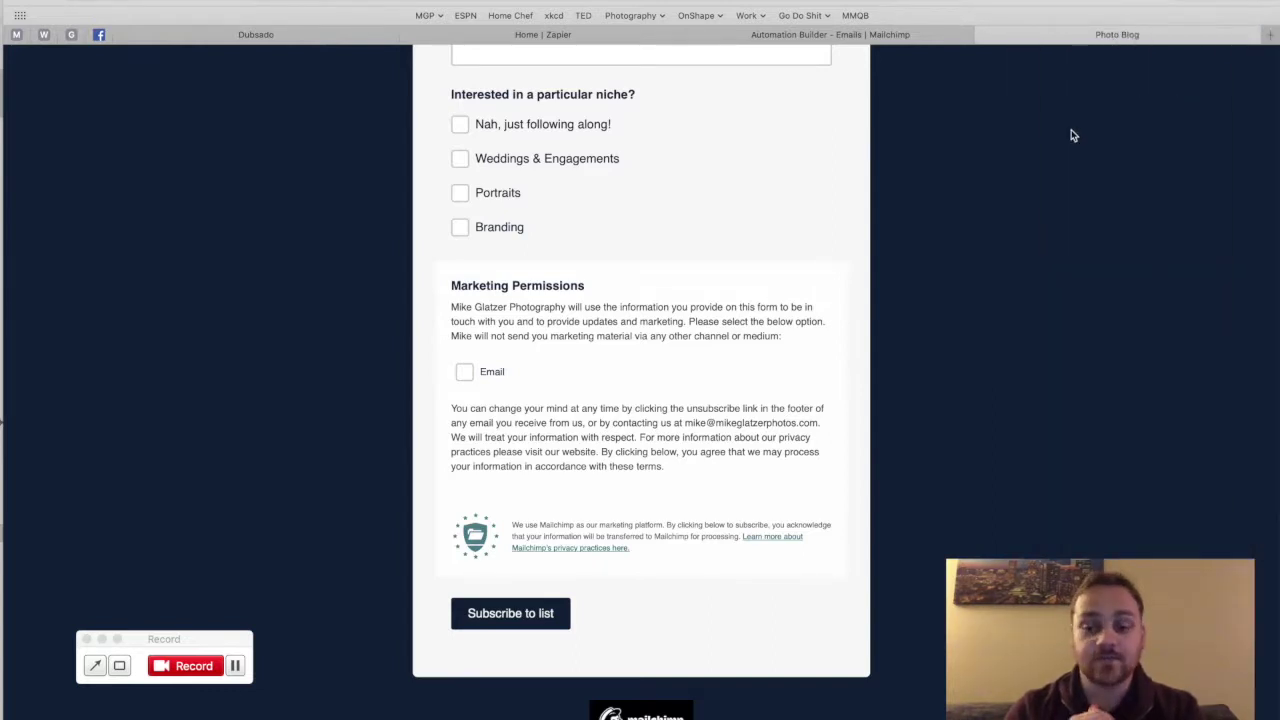
scroll(1072, 135, "up", 10)
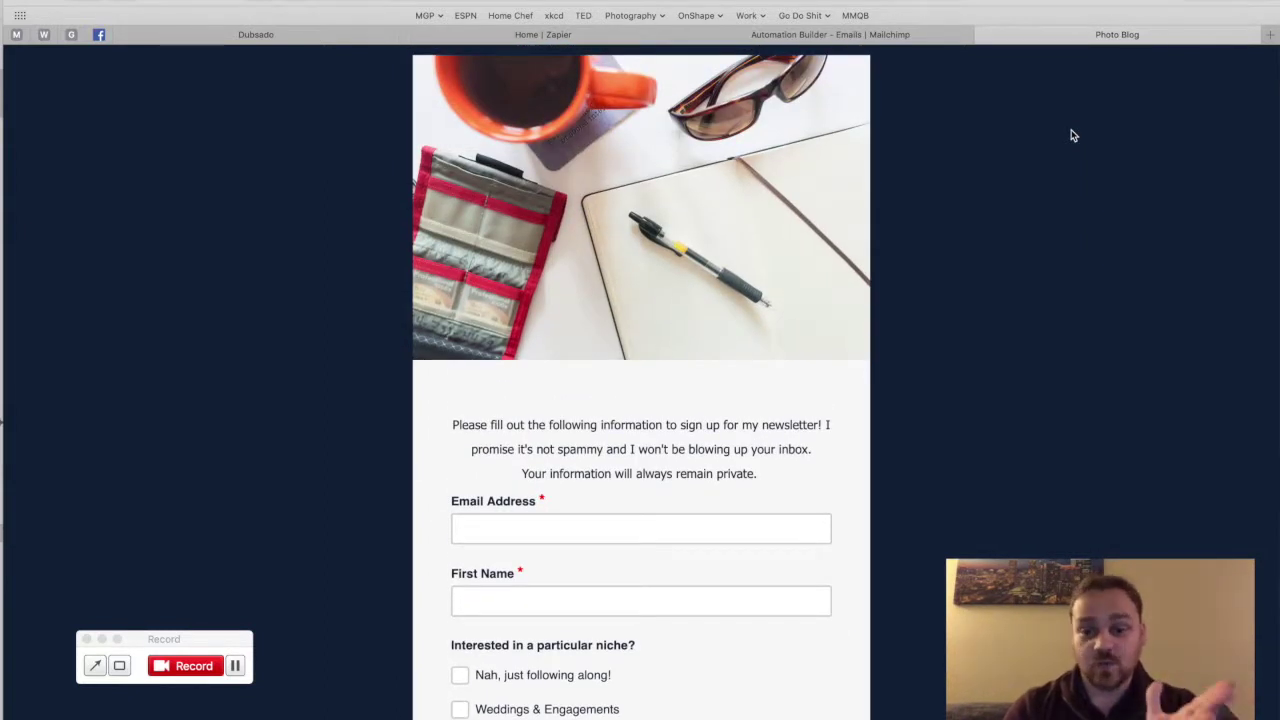
scroll(1072, 135, "up", 2)
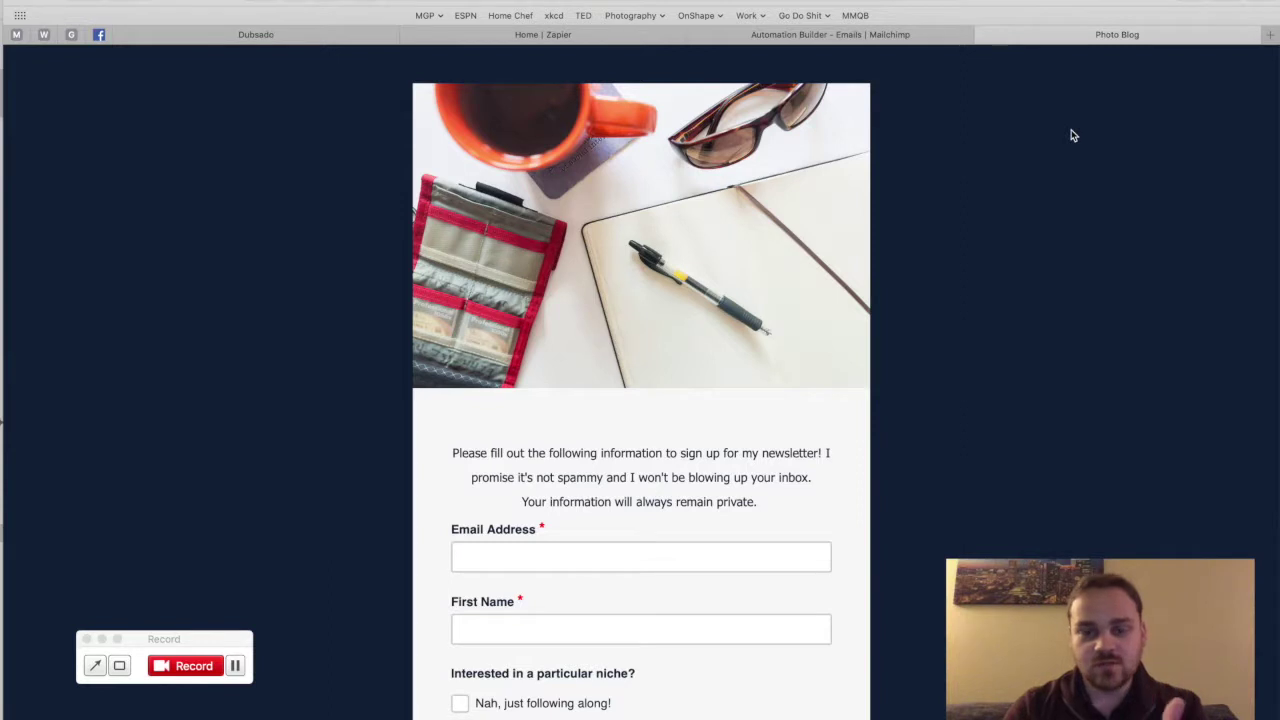
scroll(1072, 135, "up", 1)
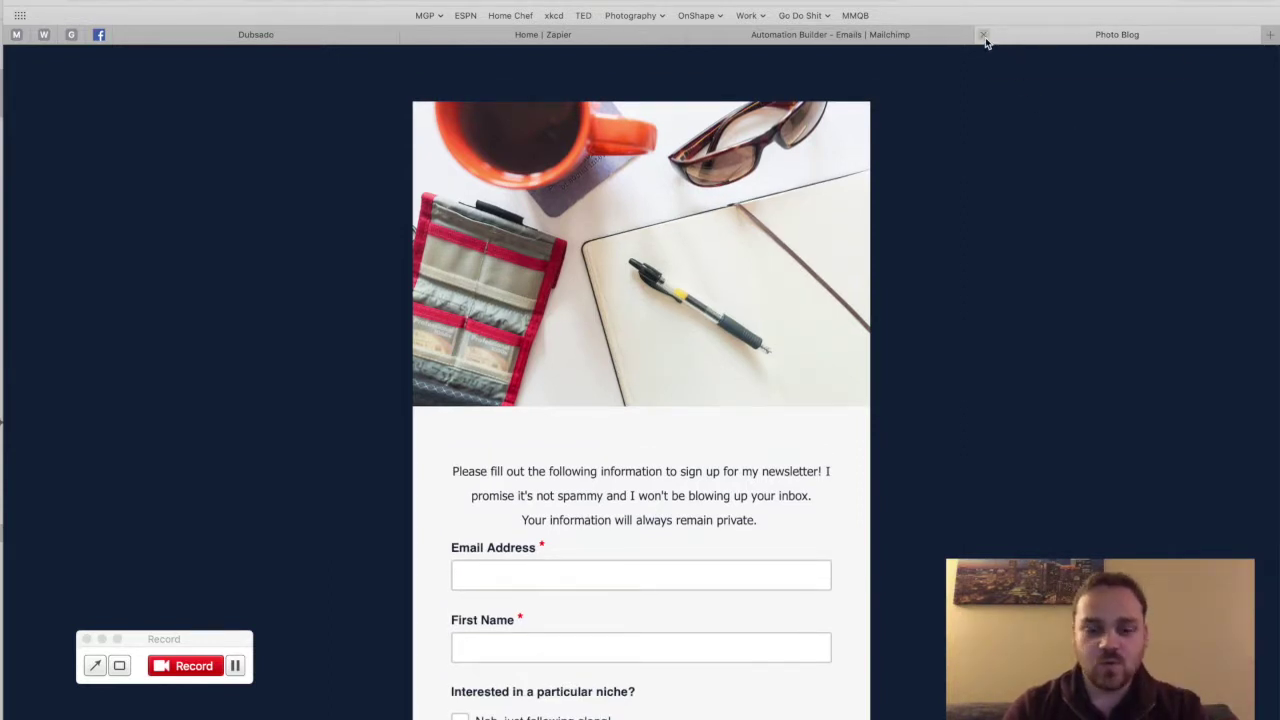
Step: Close the Photo Blog signup tab and the email preview overlay
left_click(984, 35)
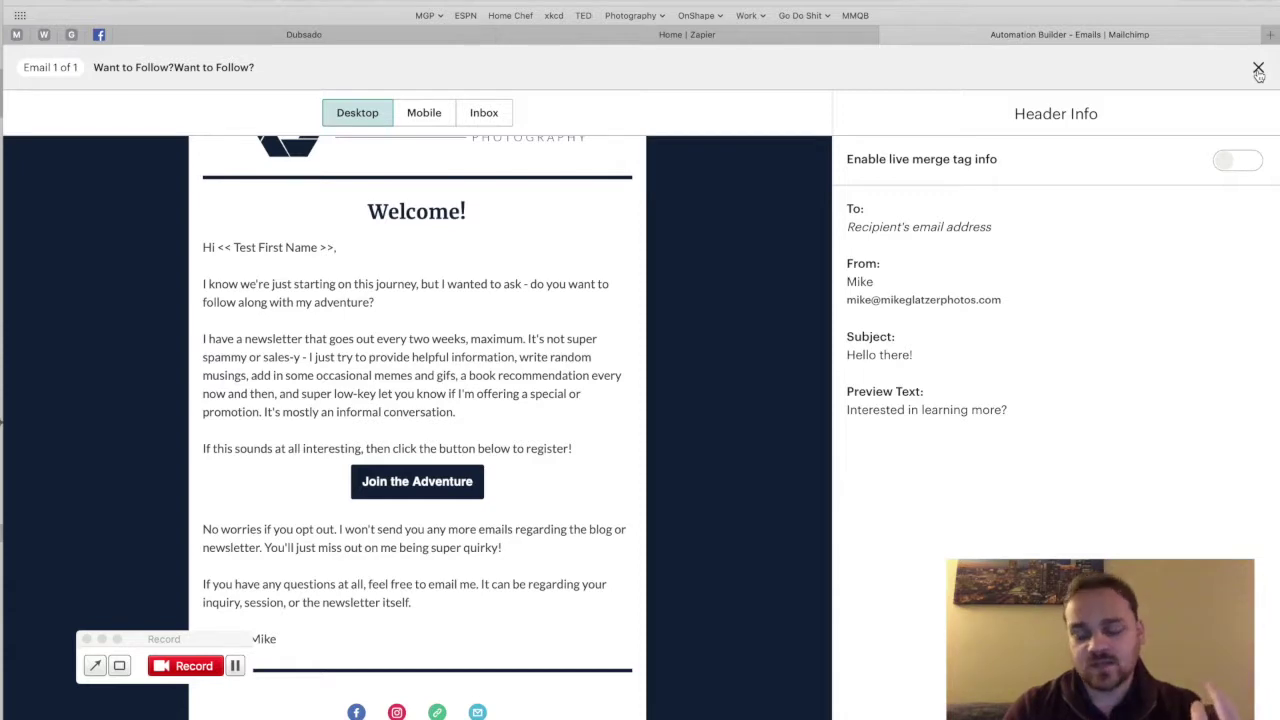
left_click(1258, 68)
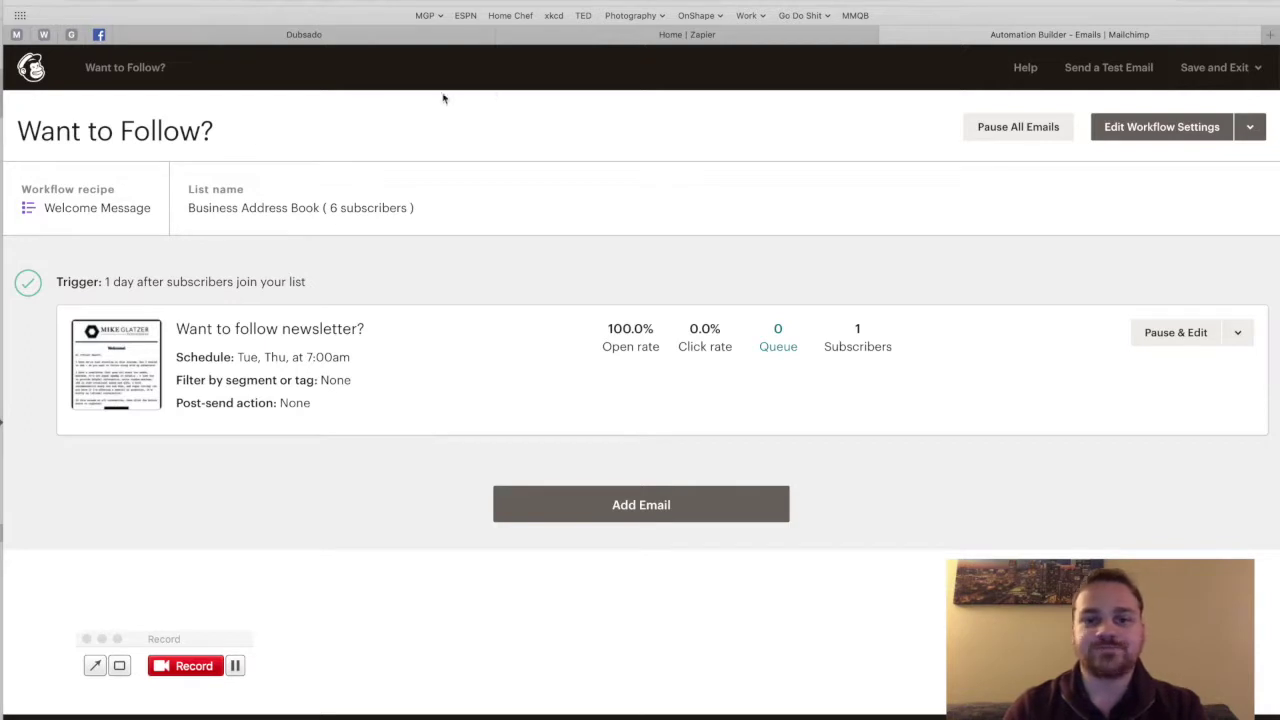
Step: In Zapier, search apps for 'dubs' and open Dubsado's integrations
left_click(563, 40)
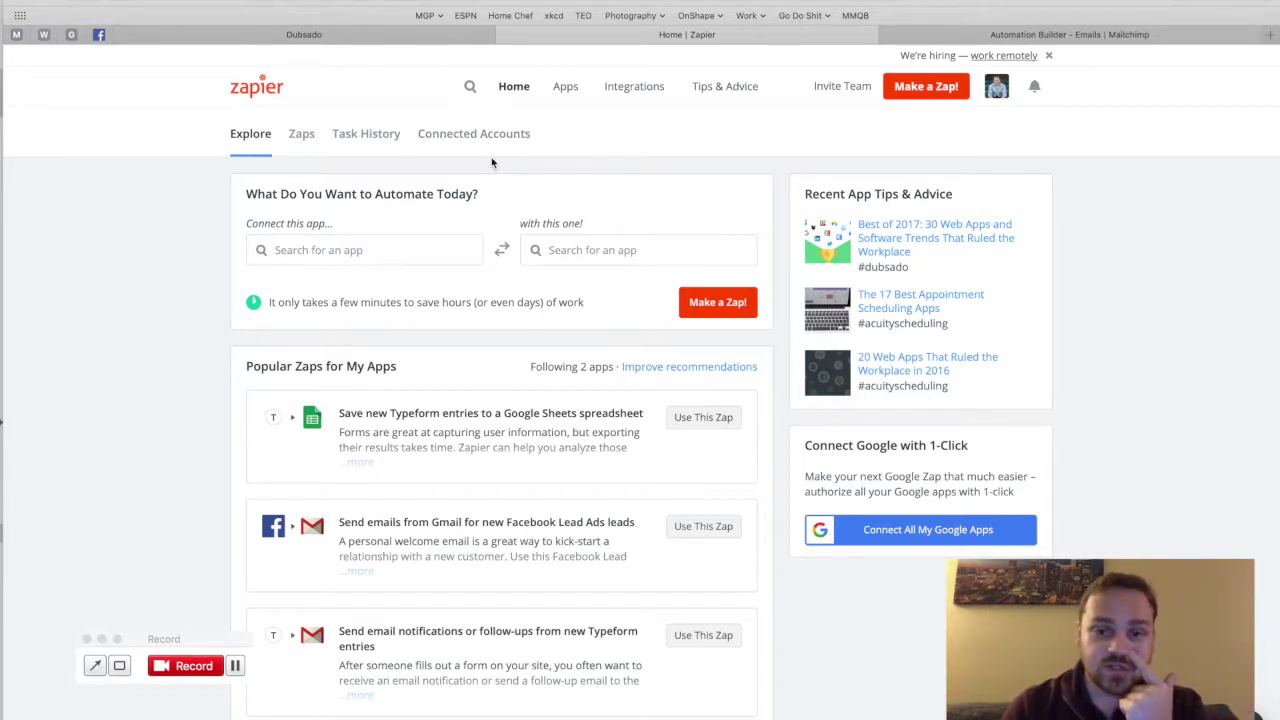
left_click(471, 88)
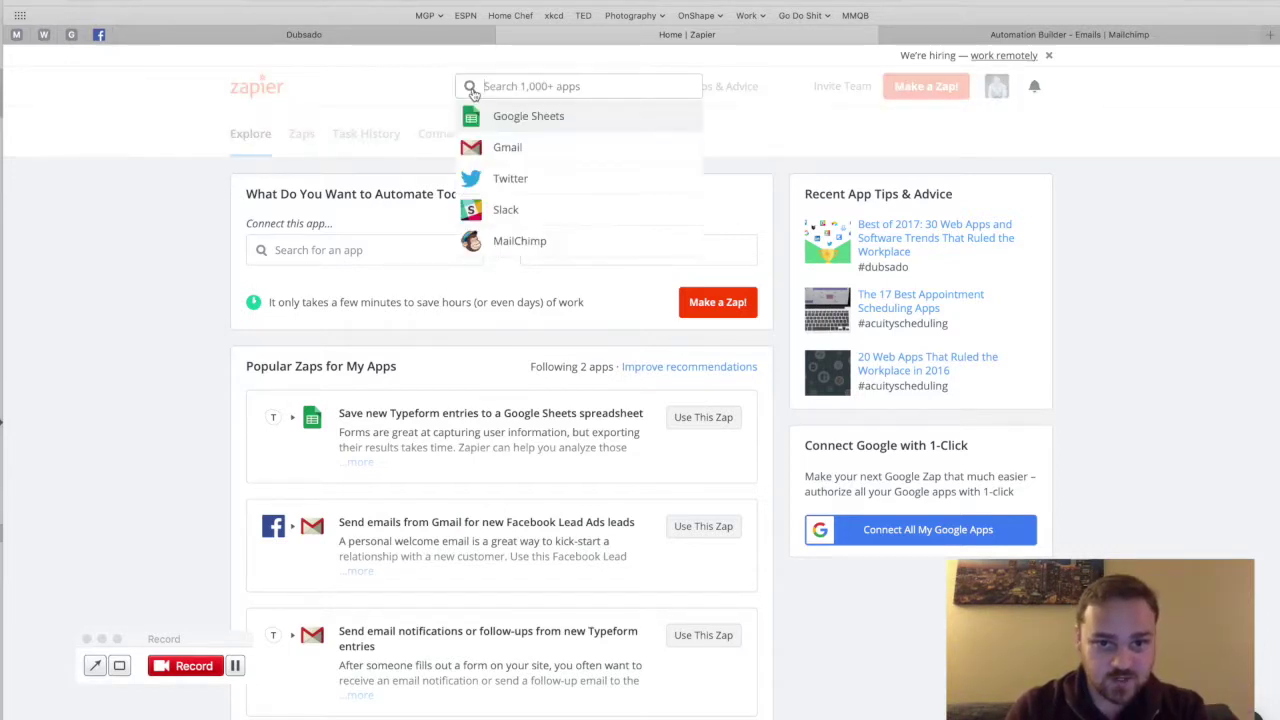
type("dubs")
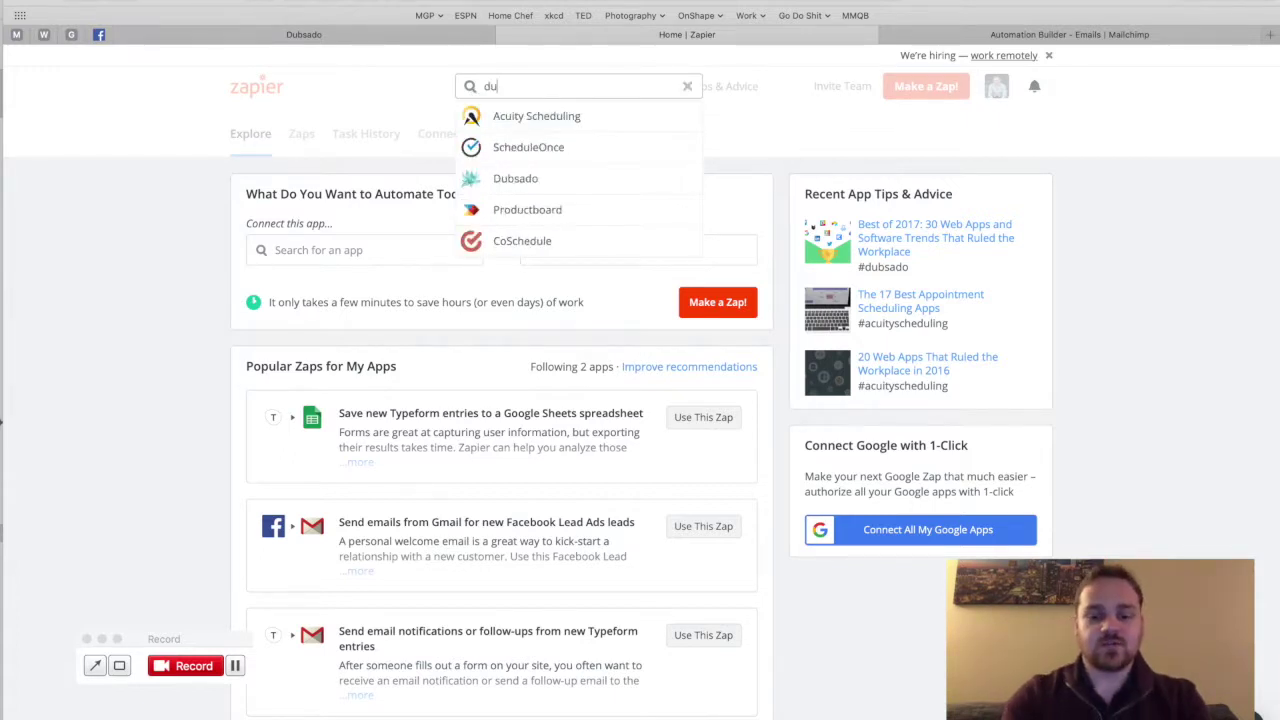
left_click(534, 118)
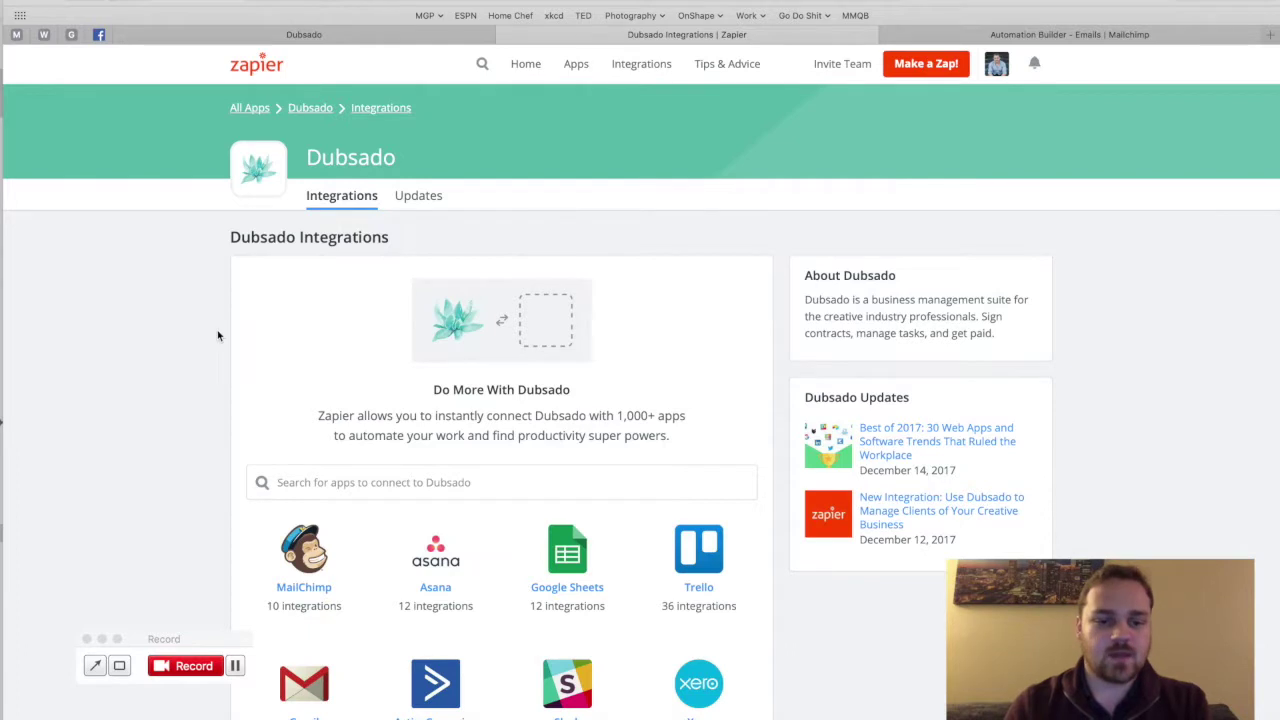
Step: Show the Dubsado + MailChimp integrations, including the add-new-leads template
scroll(218, 336, "down", 2)
scroll(218, 336, "down", 2)
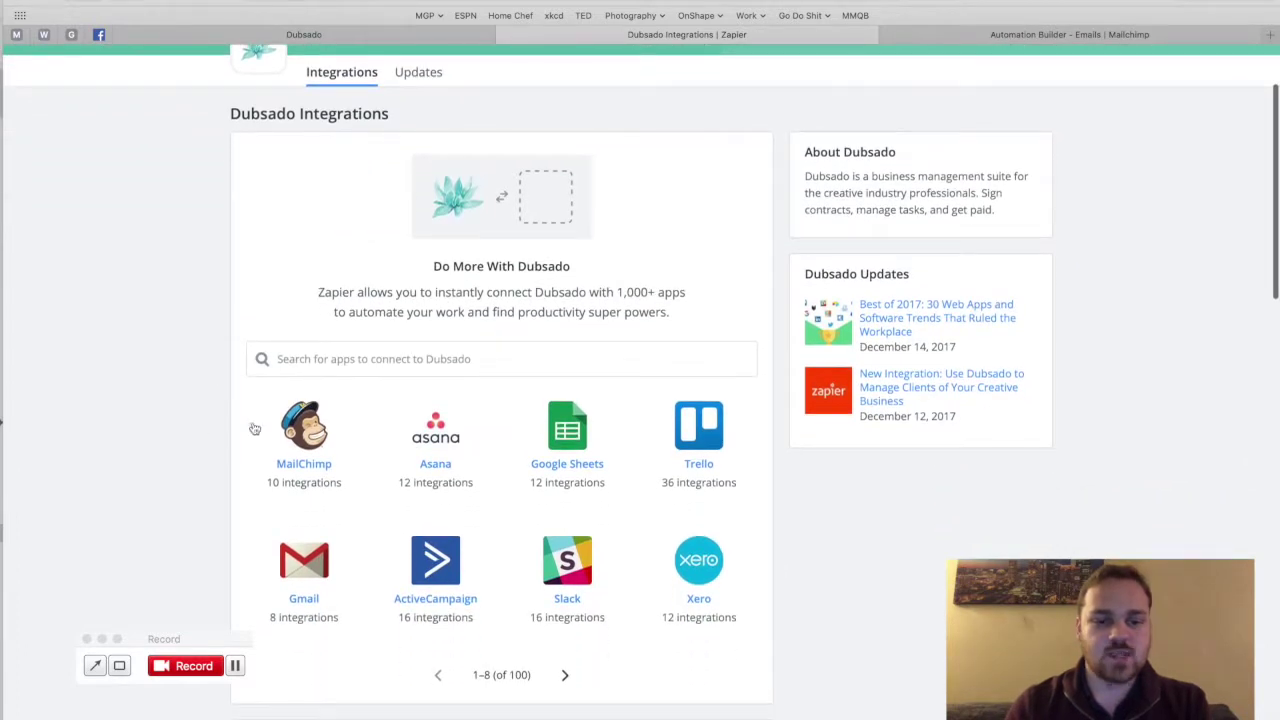
left_click(303, 428)
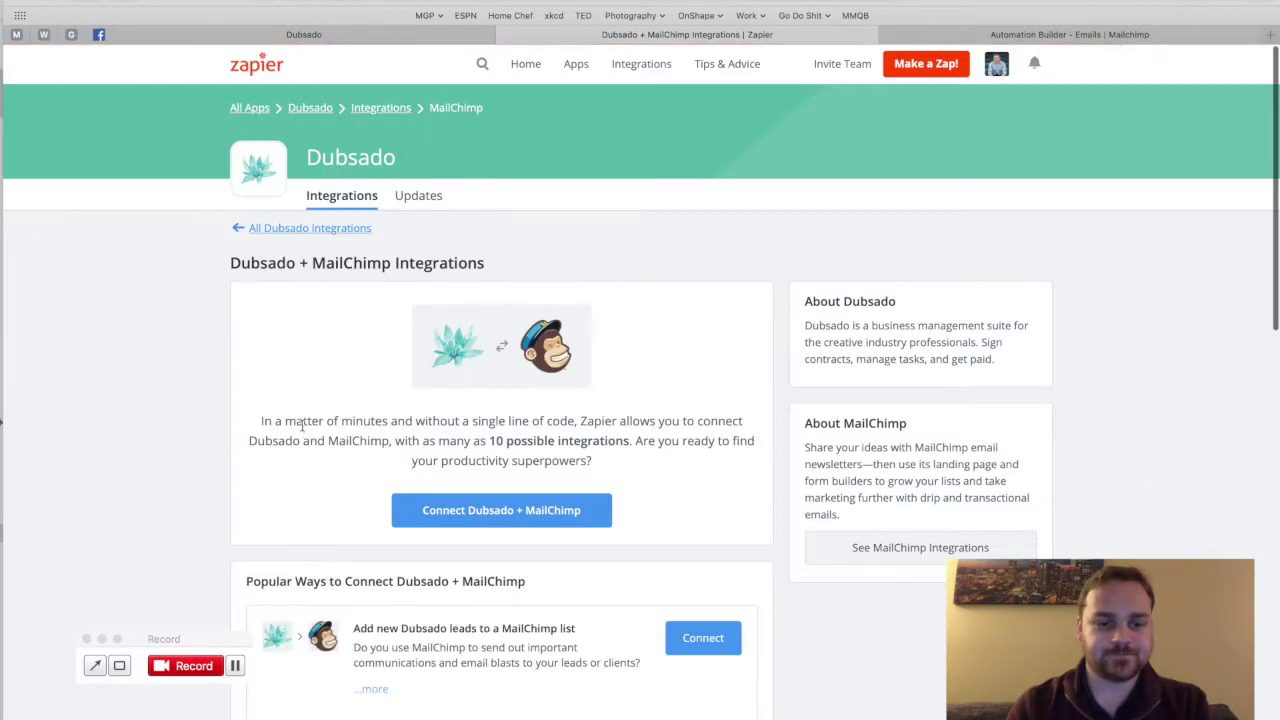
scroll(243, 432, "down", 5)
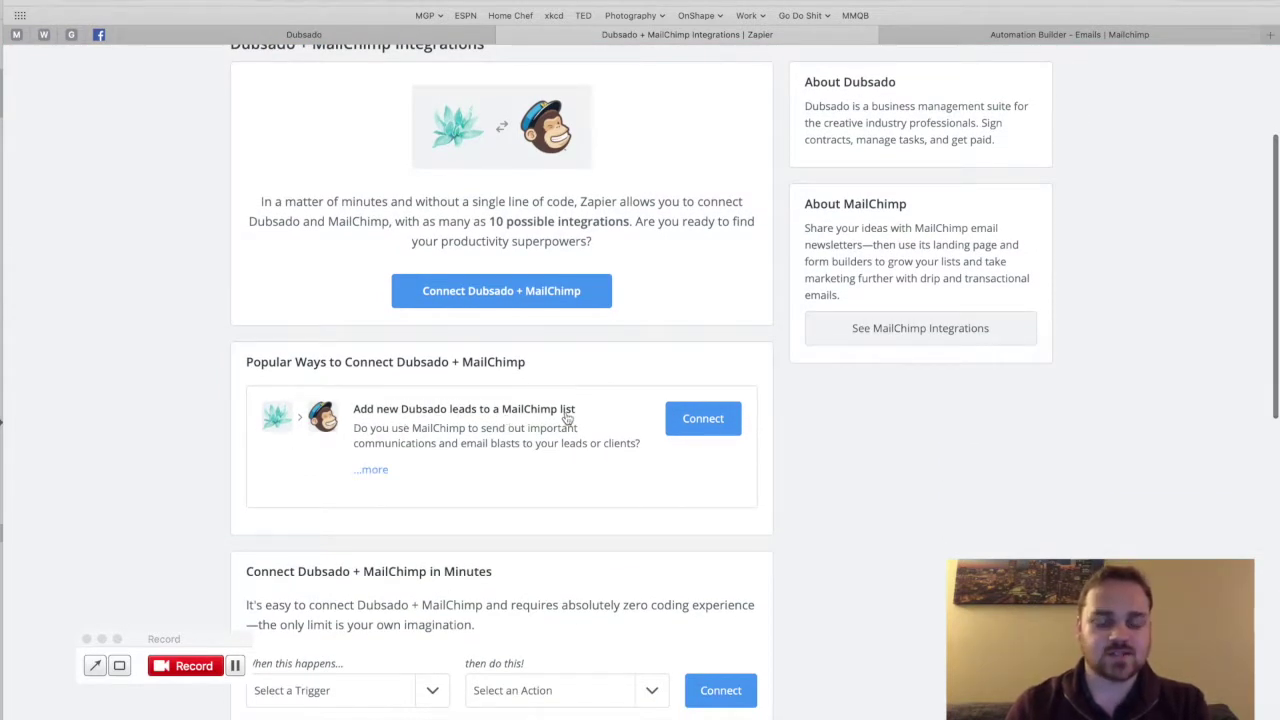
Step: Connect the 'Add new Dubsado leads to a MailChimp list' template to open the zap editor
left_click(710, 421)
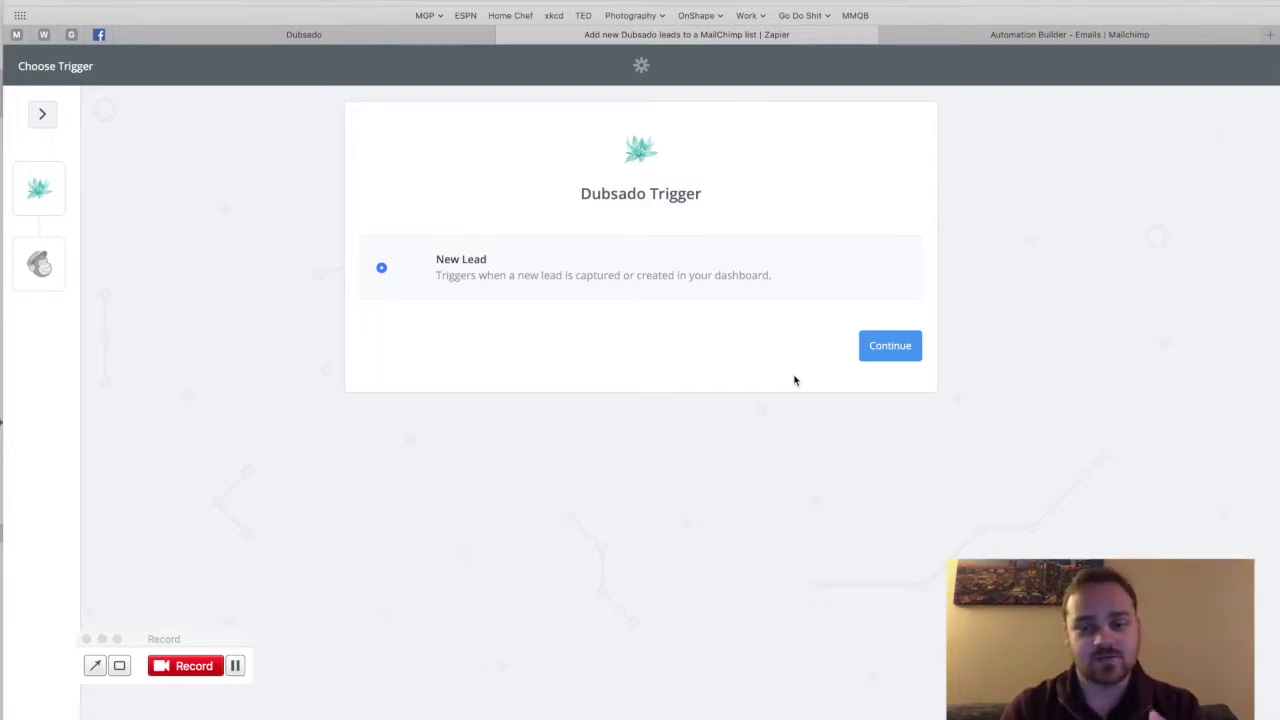
Step: Confirm New Lead as the trigger and begin connecting a new Dubsado account
left_click(876, 358)
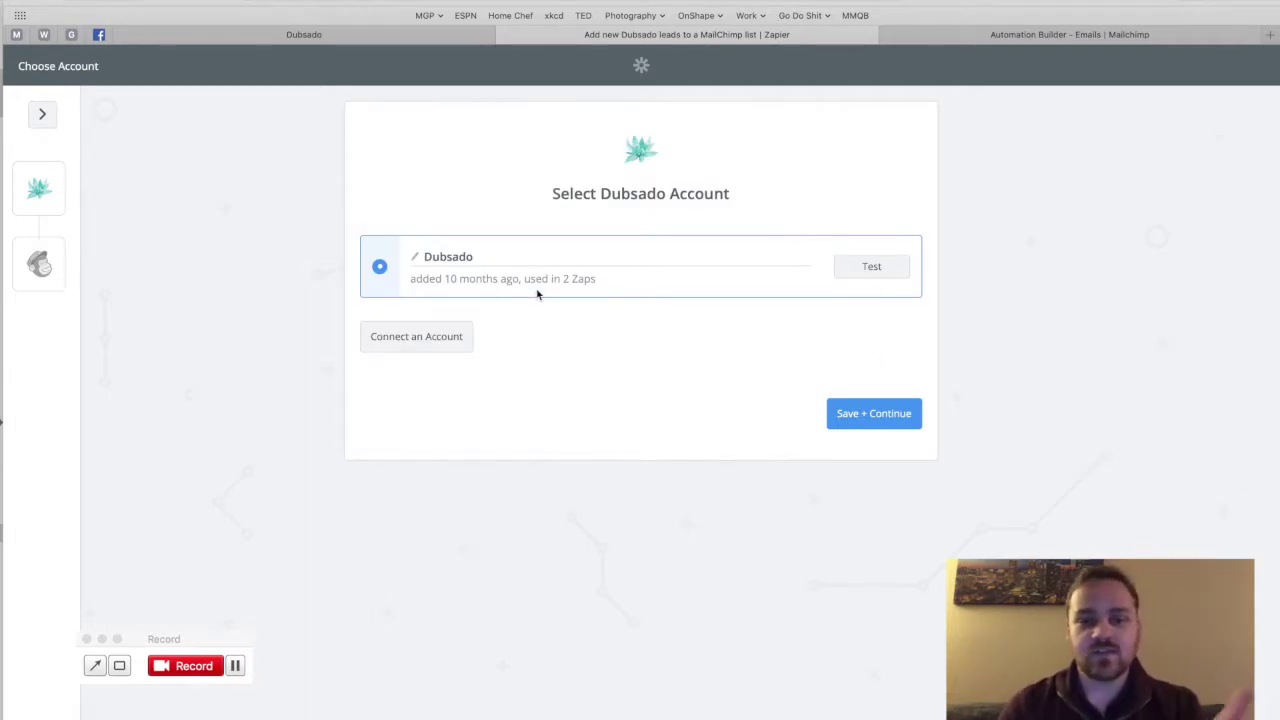
left_click(442, 340)
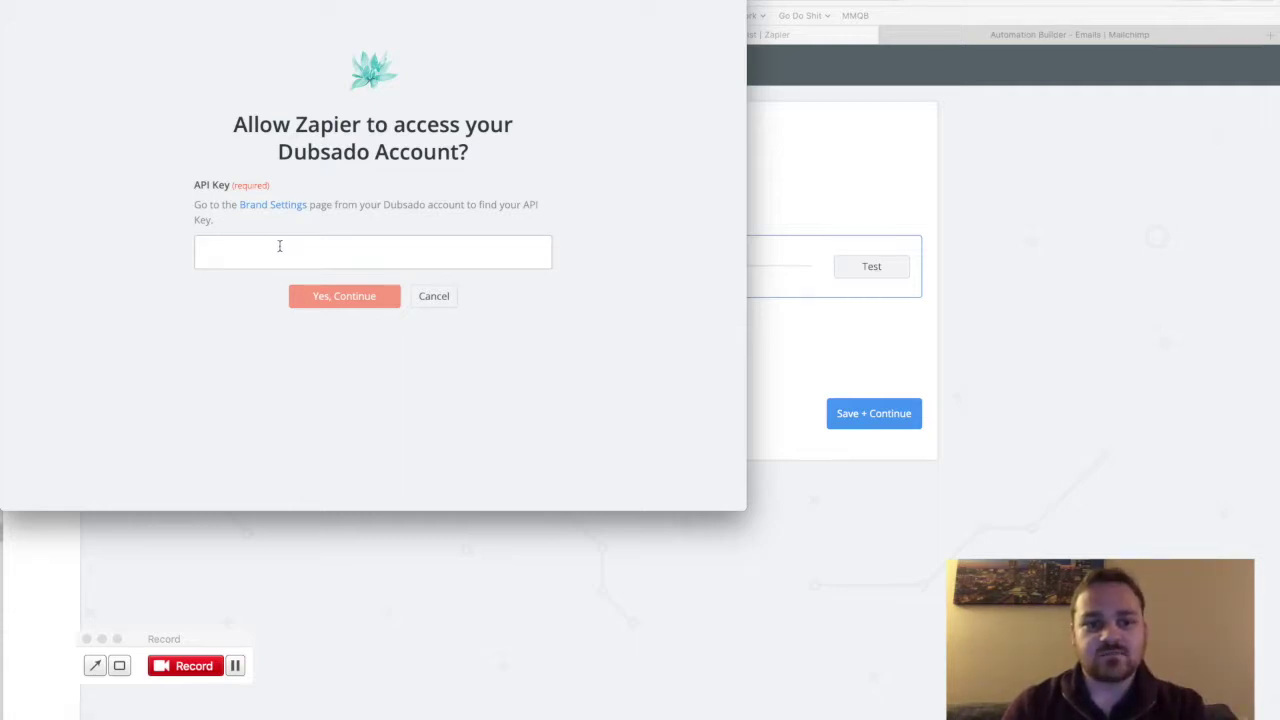
left_click_drag(329, 1, 634, 157)
left_click(420, 40)
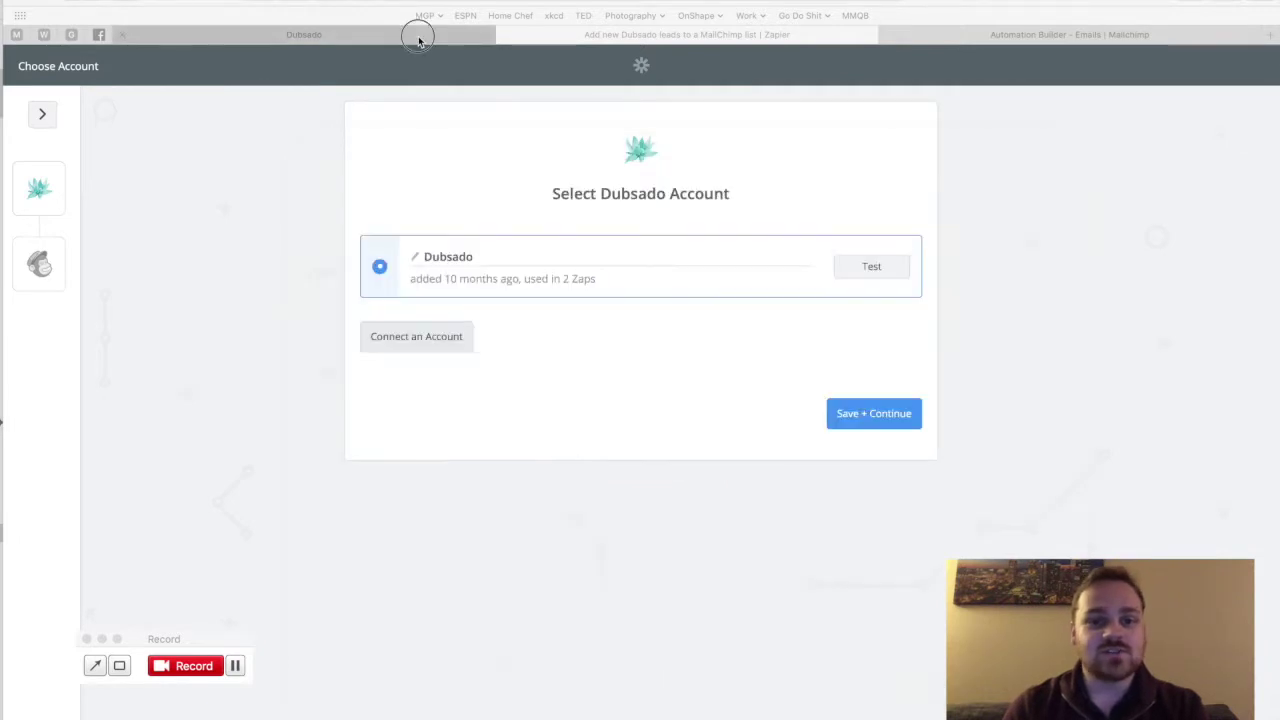
Step: In Dubsado Settings > Integrations, name a new API key 'Zapier'
left_click(1042, 72)
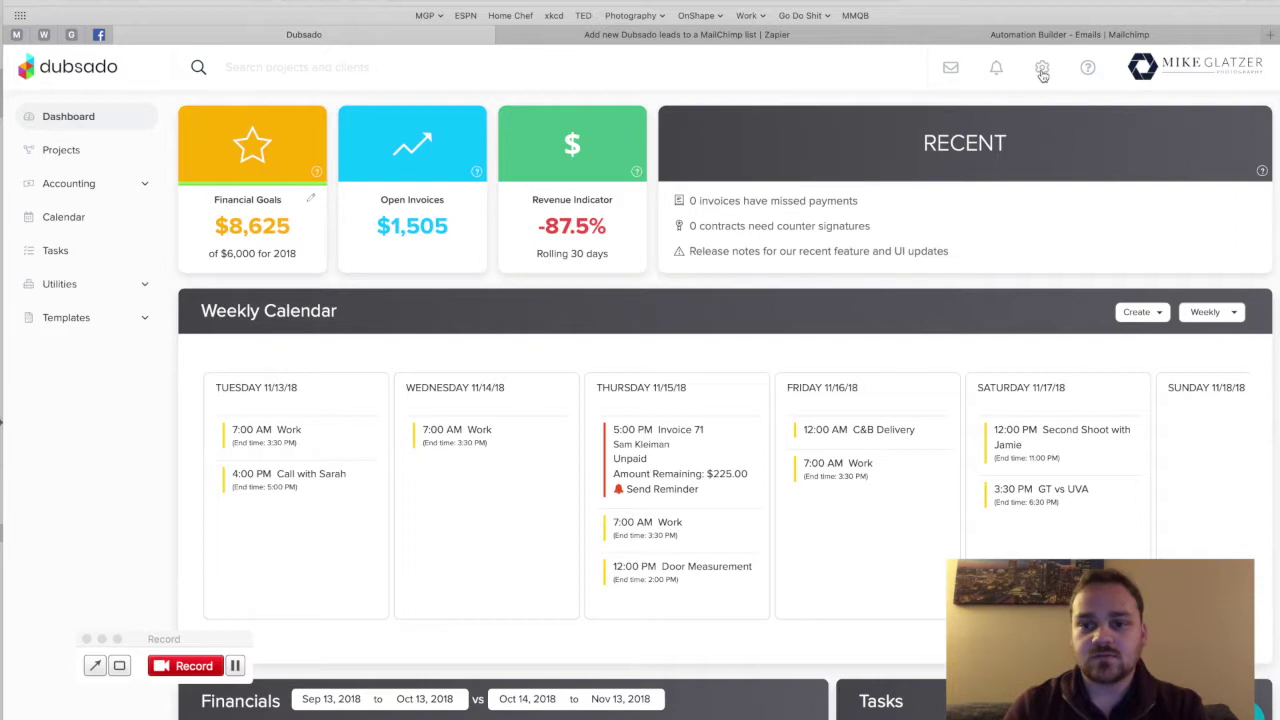
left_click(216, 374)
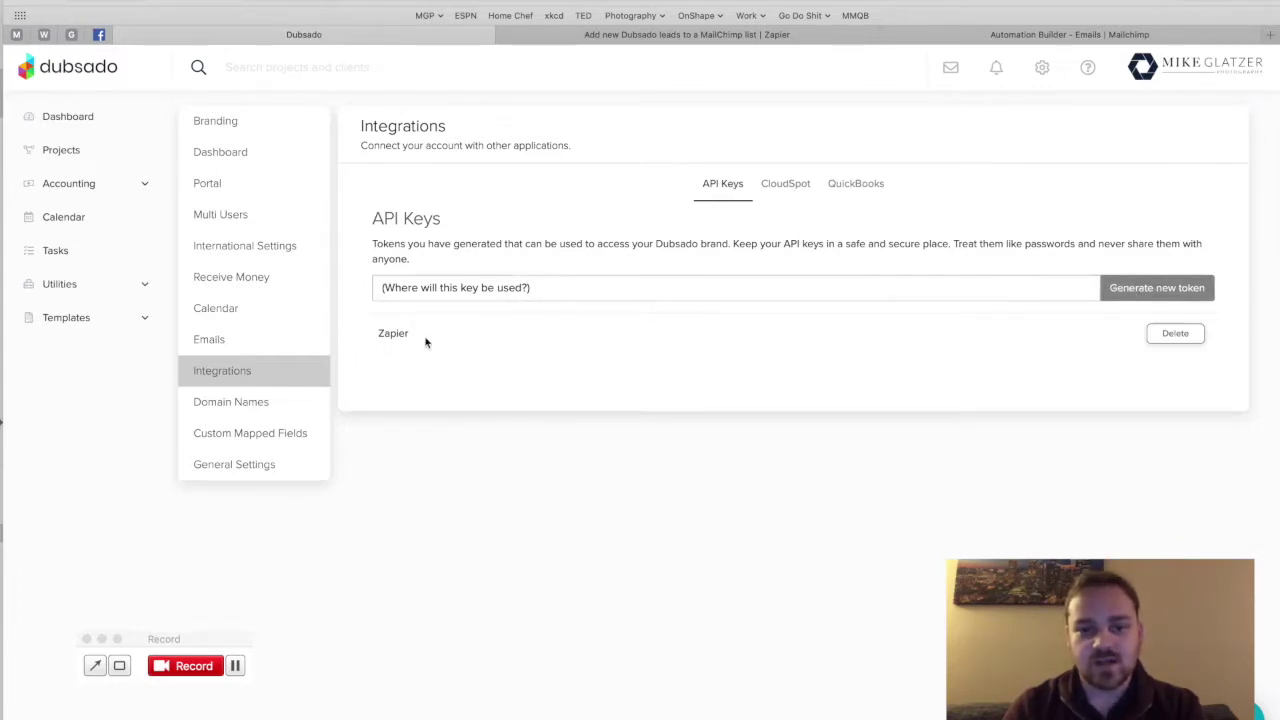
left_click(569, 291)
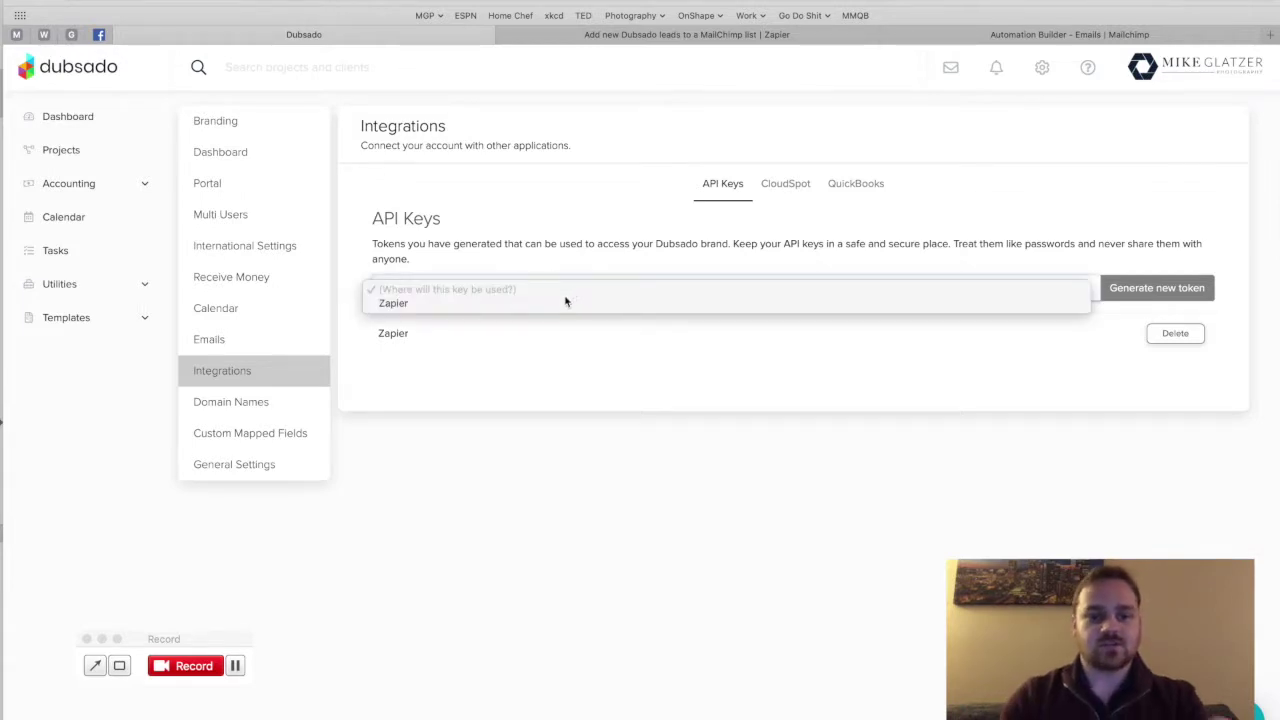
left_click(500, 303)
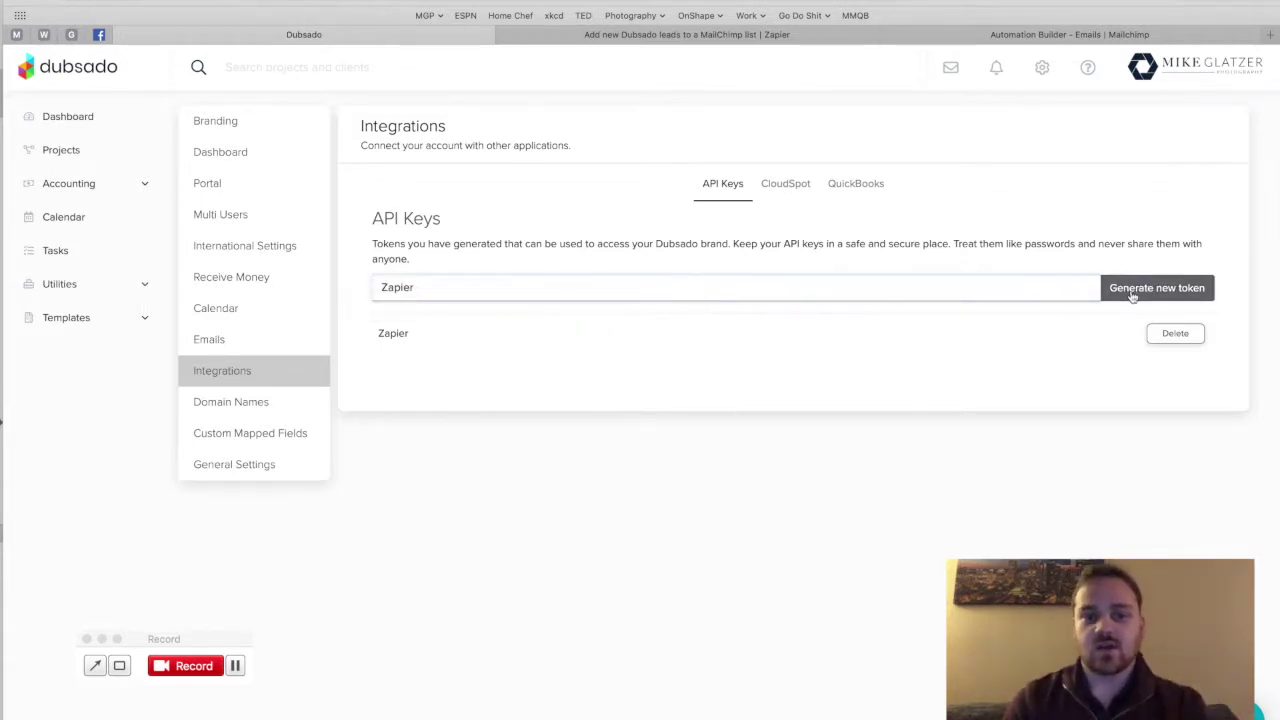
left_click(432, 290)
left_click(392, 290)
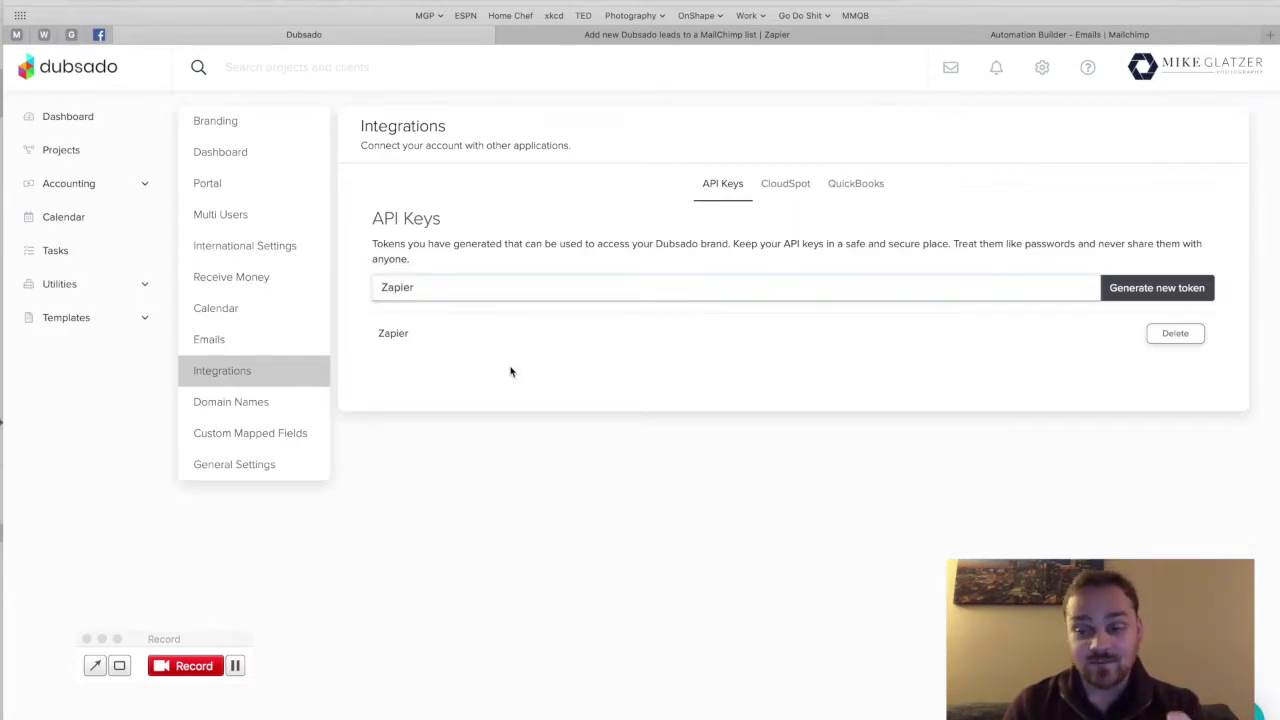
Step: Bring up the Zapier authorization window and cancel it
key("ctrl+Up")
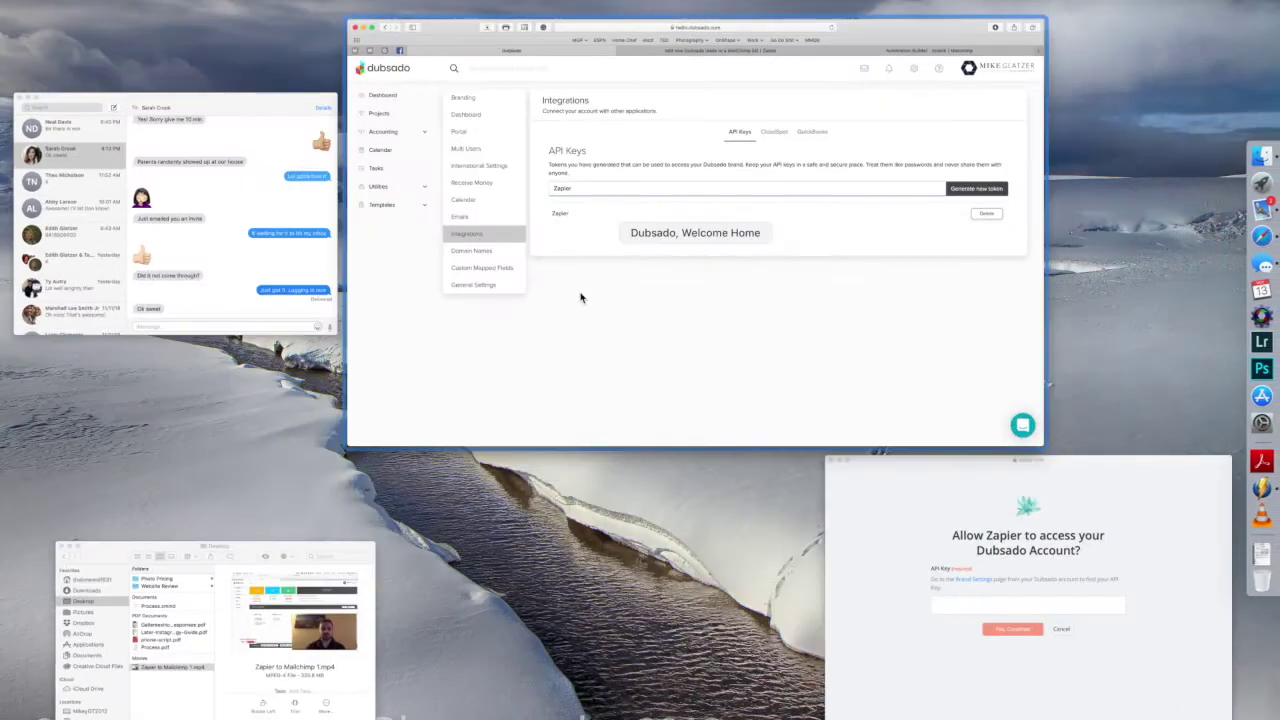
left_click(879, 593)
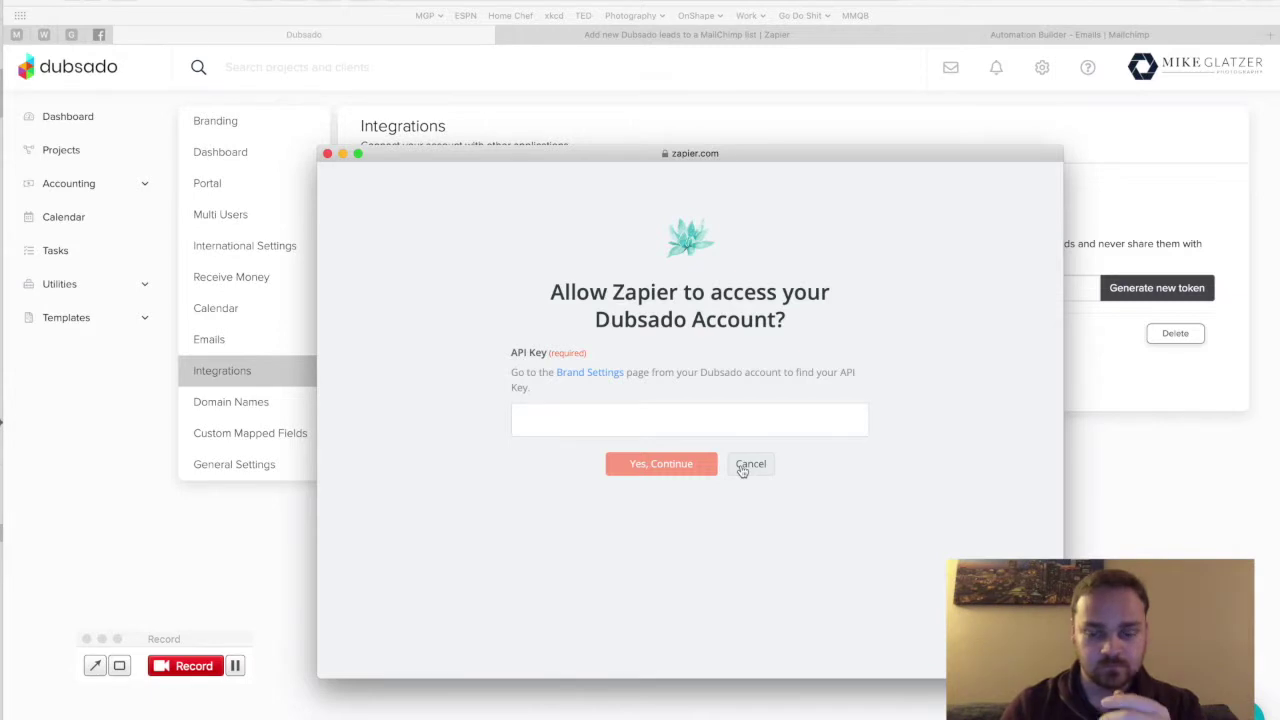
left_click(742, 467)
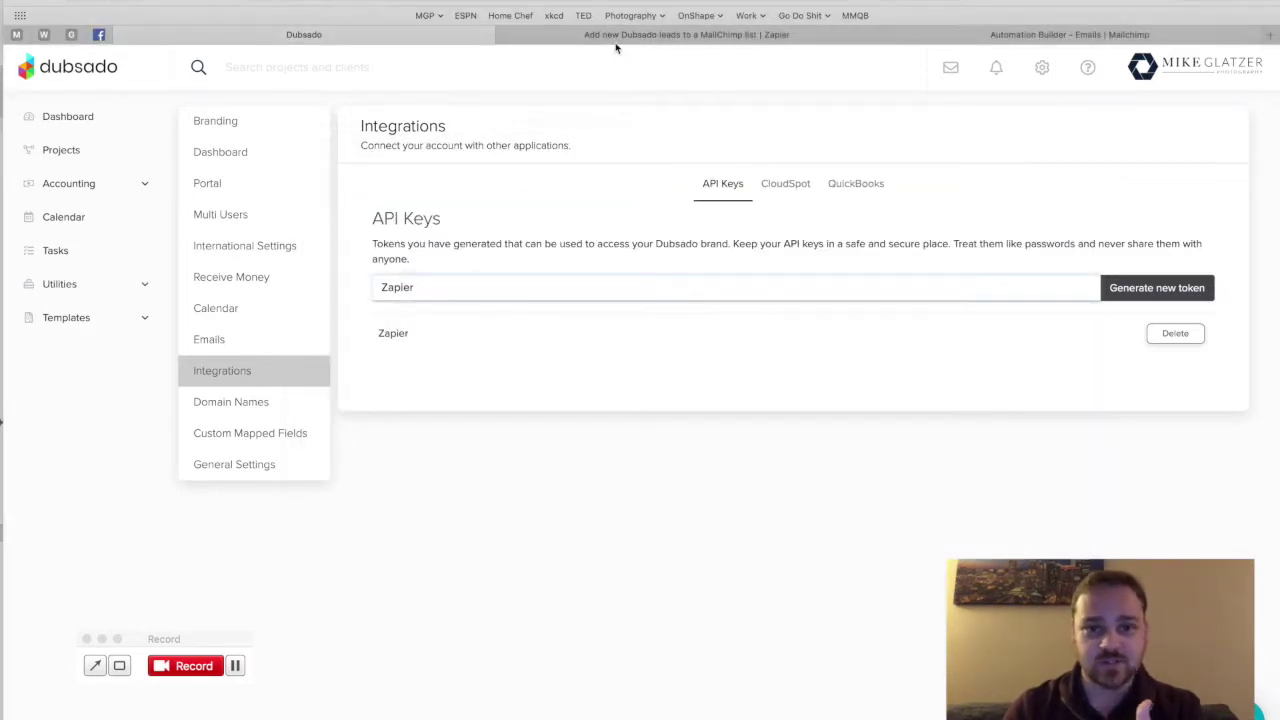
Step: Back in Zapier, keep the existing Dubsado account and Save + Continue
left_click(687, 34)
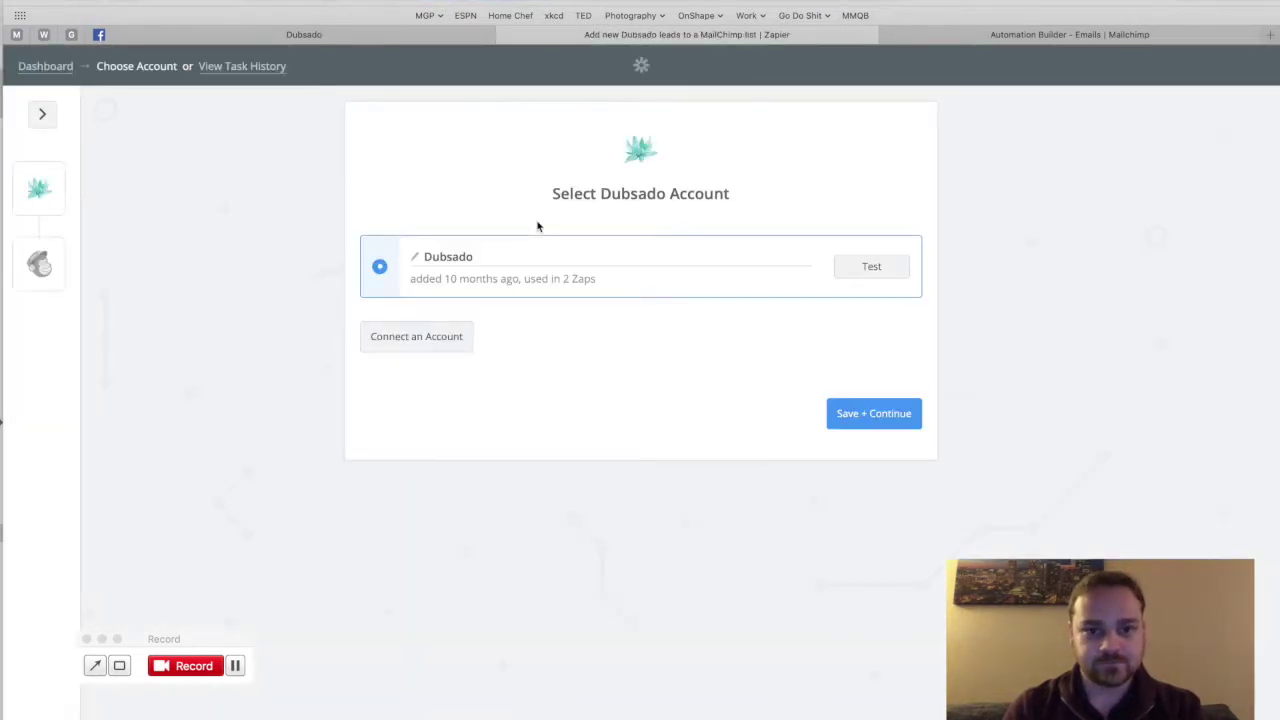
left_click(863, 420)
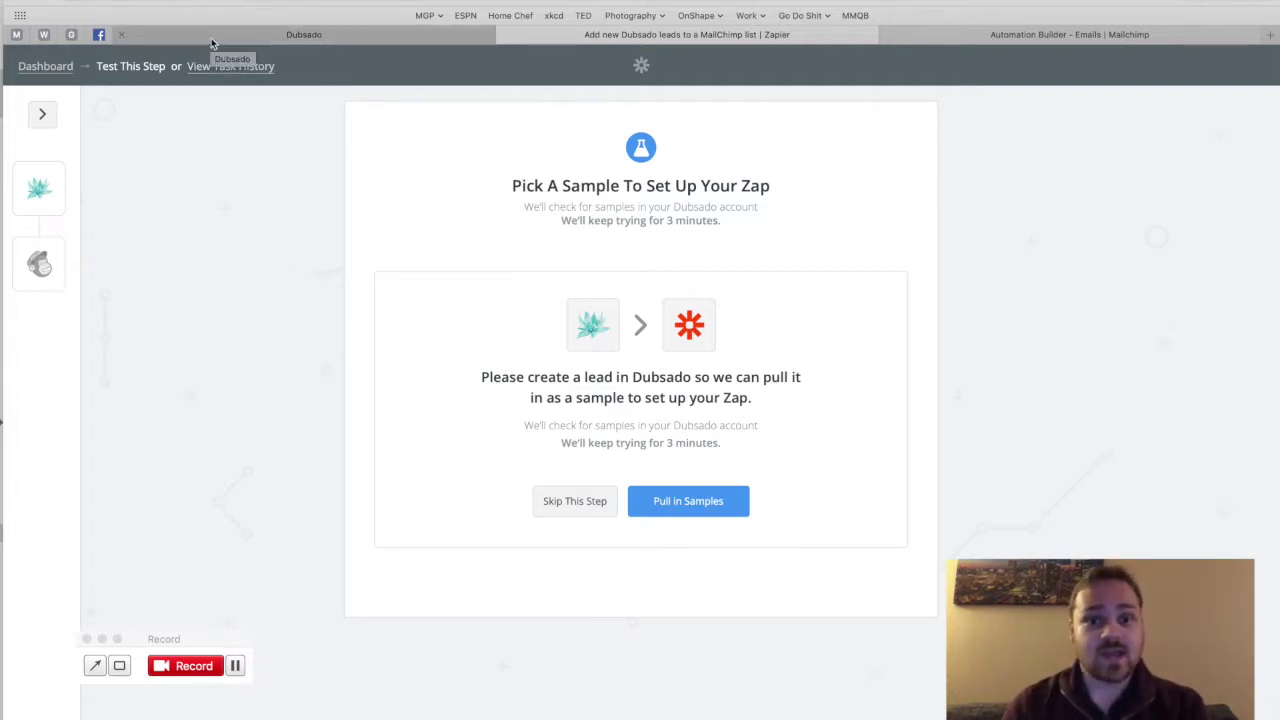
Step: Open the Mike Glatzer Photography site in a new tab and go to its contact form
left_click(211, 43)
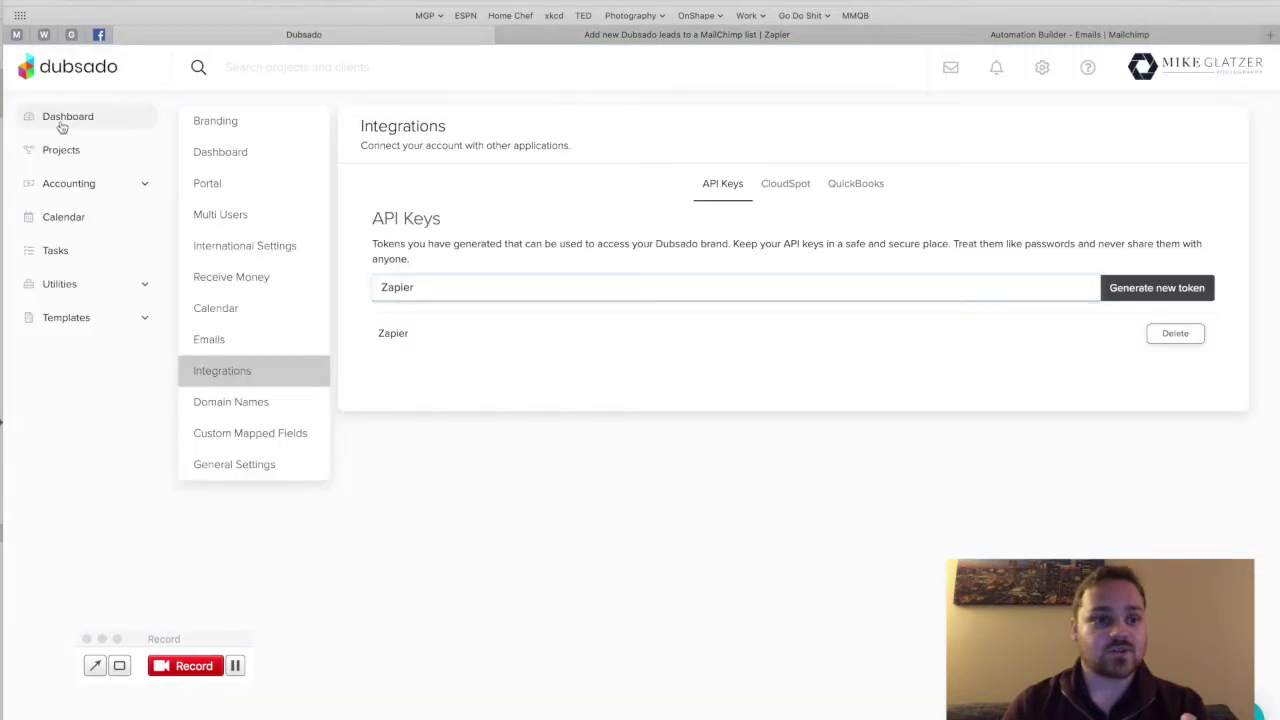
left_click(956, 36)
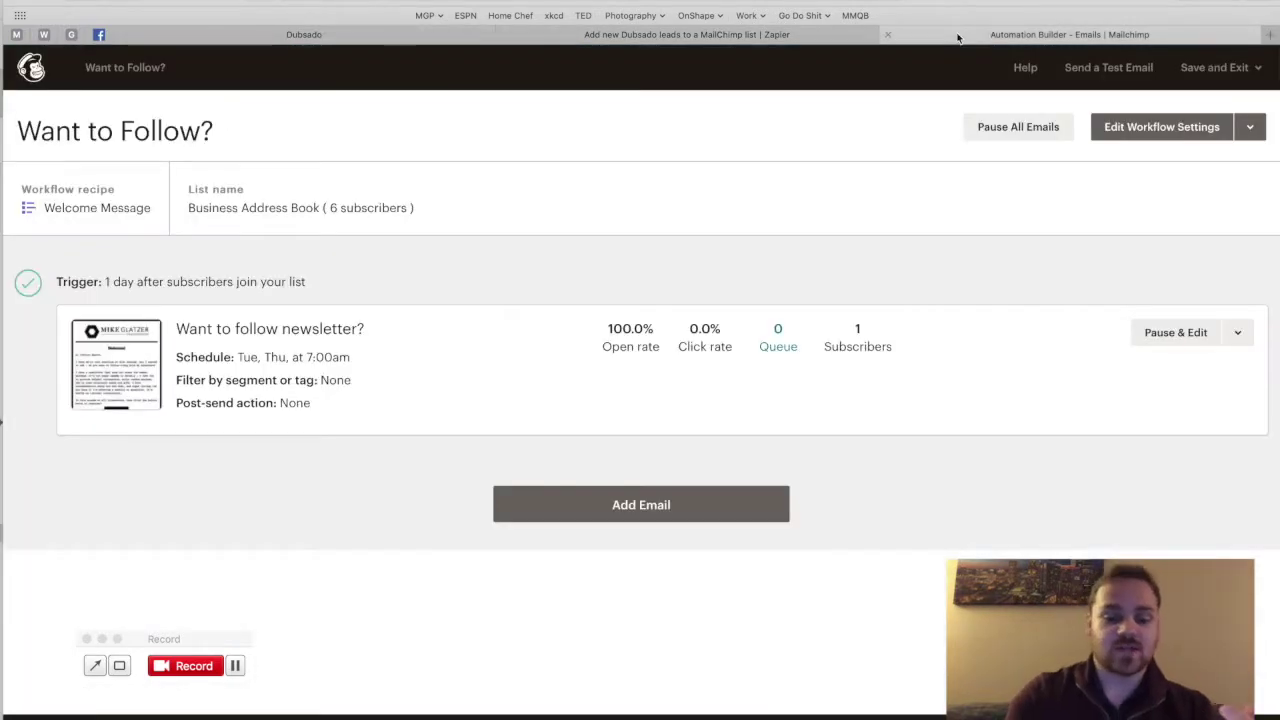
key("super+t")
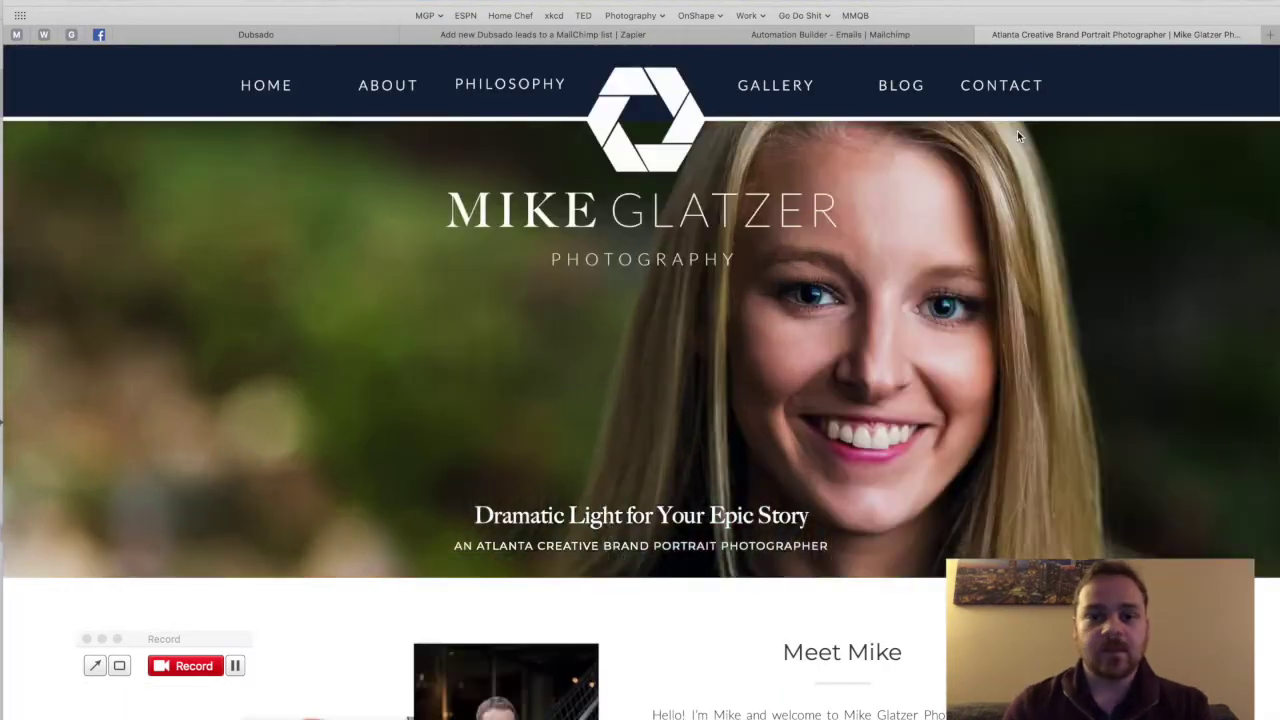
left_click(1012, 88)
scroll(555, 355, "down", 5)
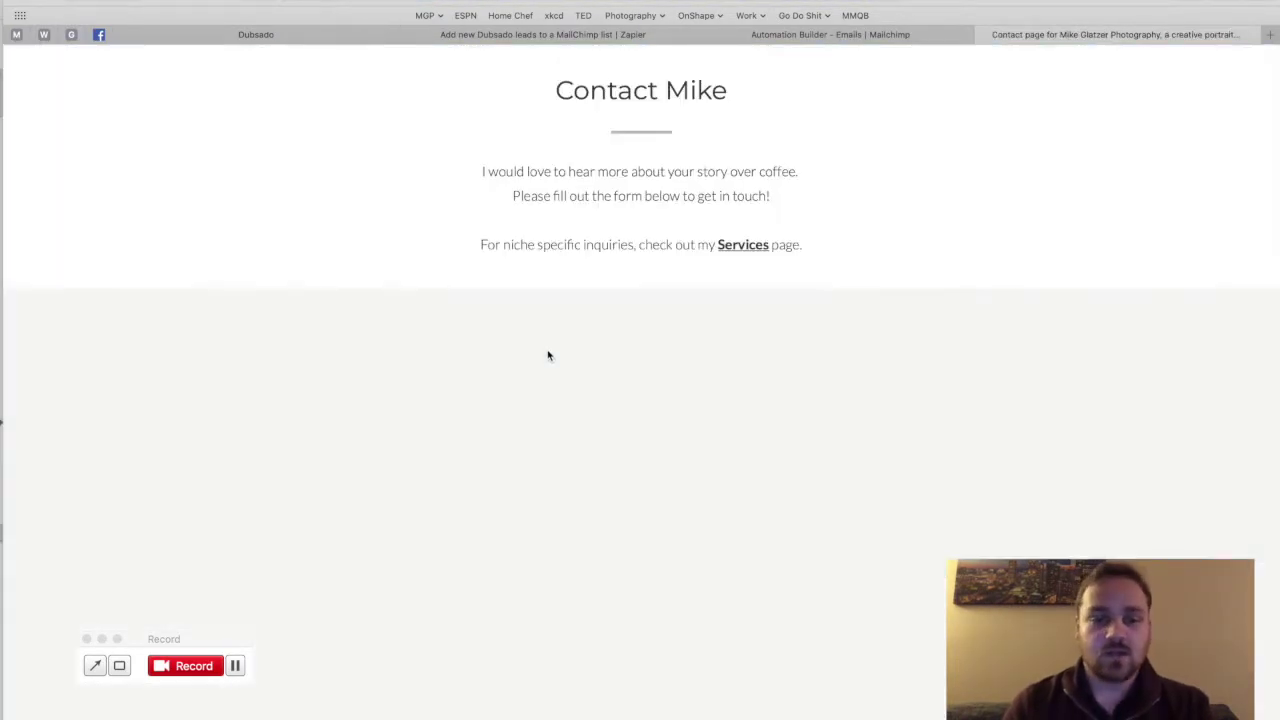
scroll(548, 355, "down", 2)
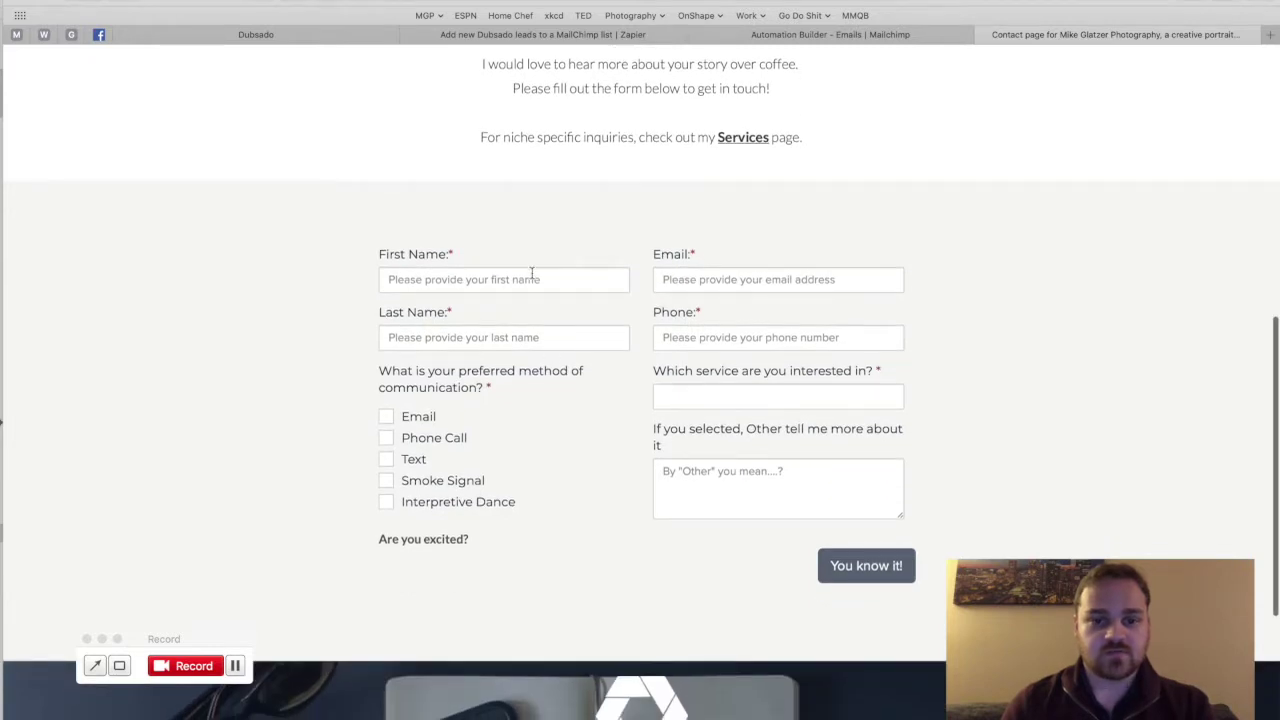
Step: Fill in the test inquirer's first name, last initial and e-mail address
left_click(533, 278)
type("Ike")
key("BackSpace")
key("BackSpace")
key("BackSpace")
type("Mike")
key("Tab")
type("G")
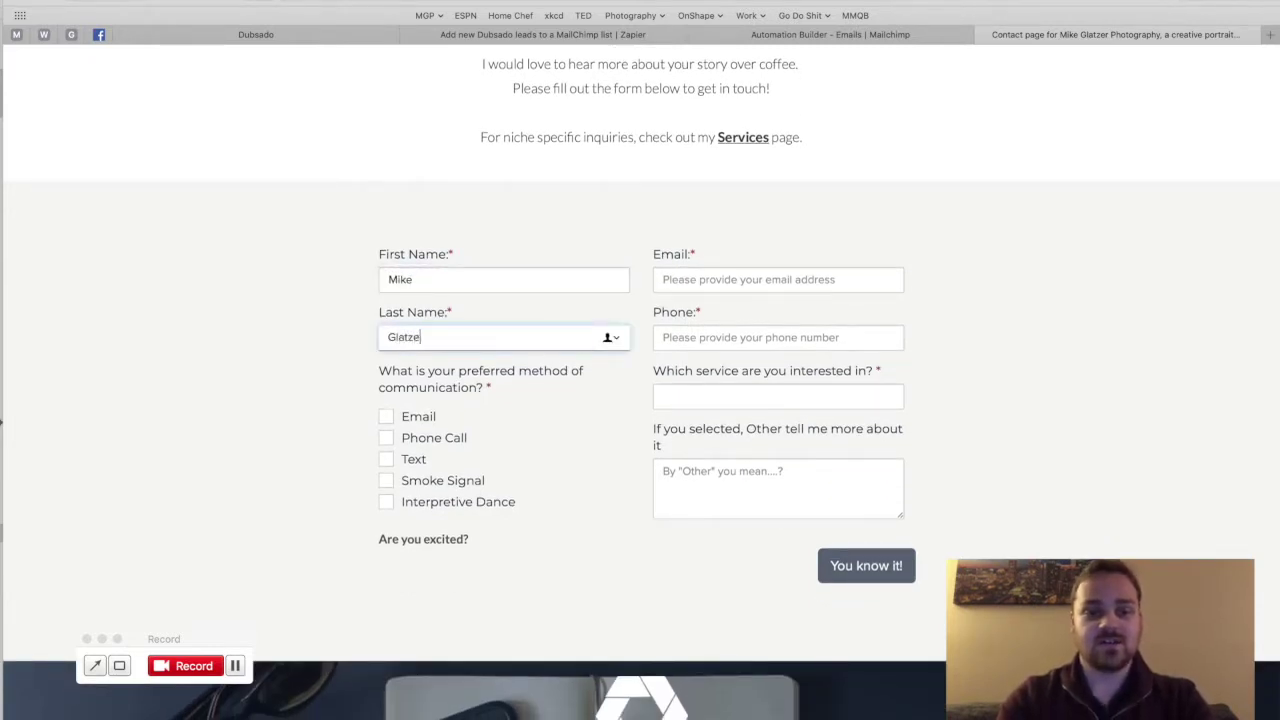
left_click(759, 279)
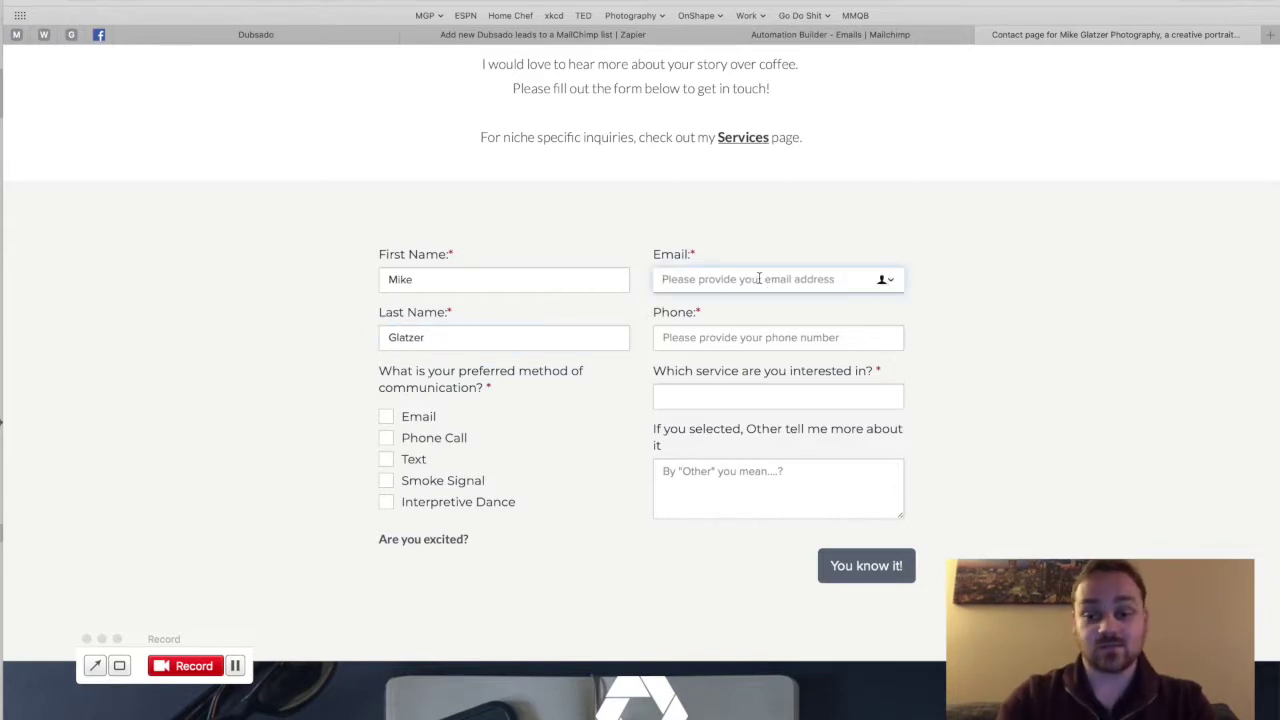
Step: Choose Creative Portraits as the service and Email as the preferred contact method
left_click(859, 336)
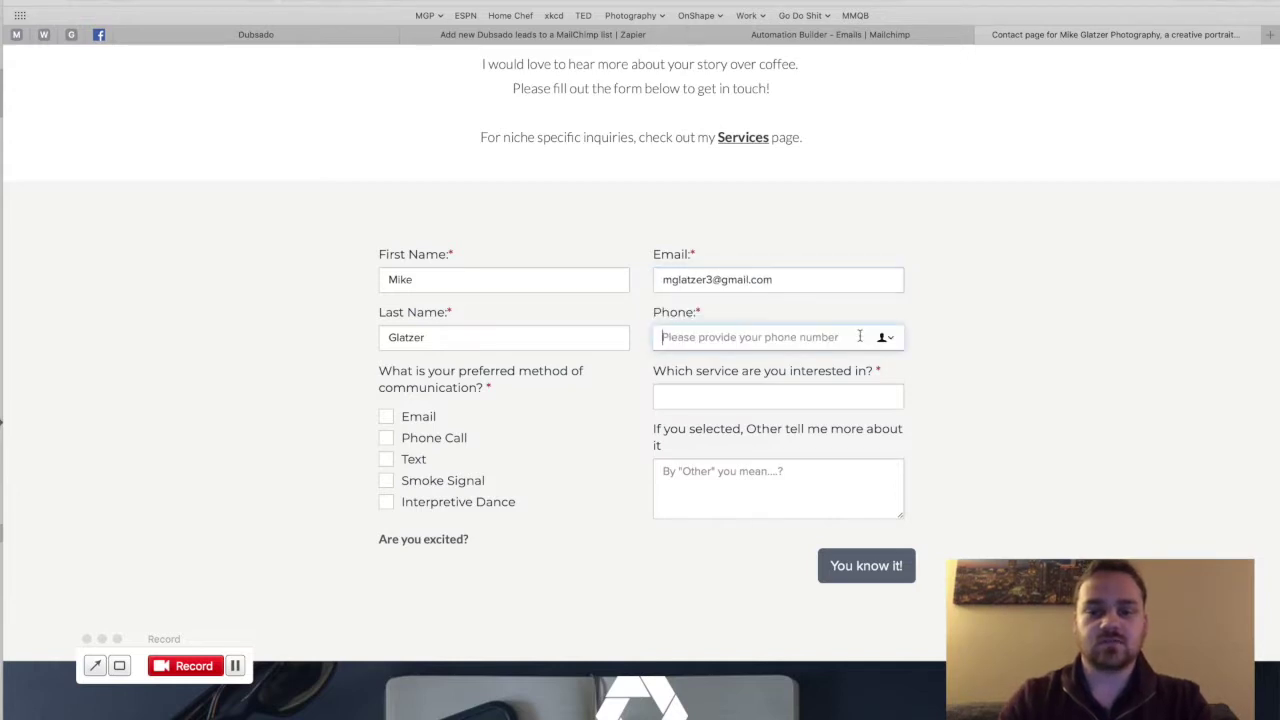
left_click(726, 397)
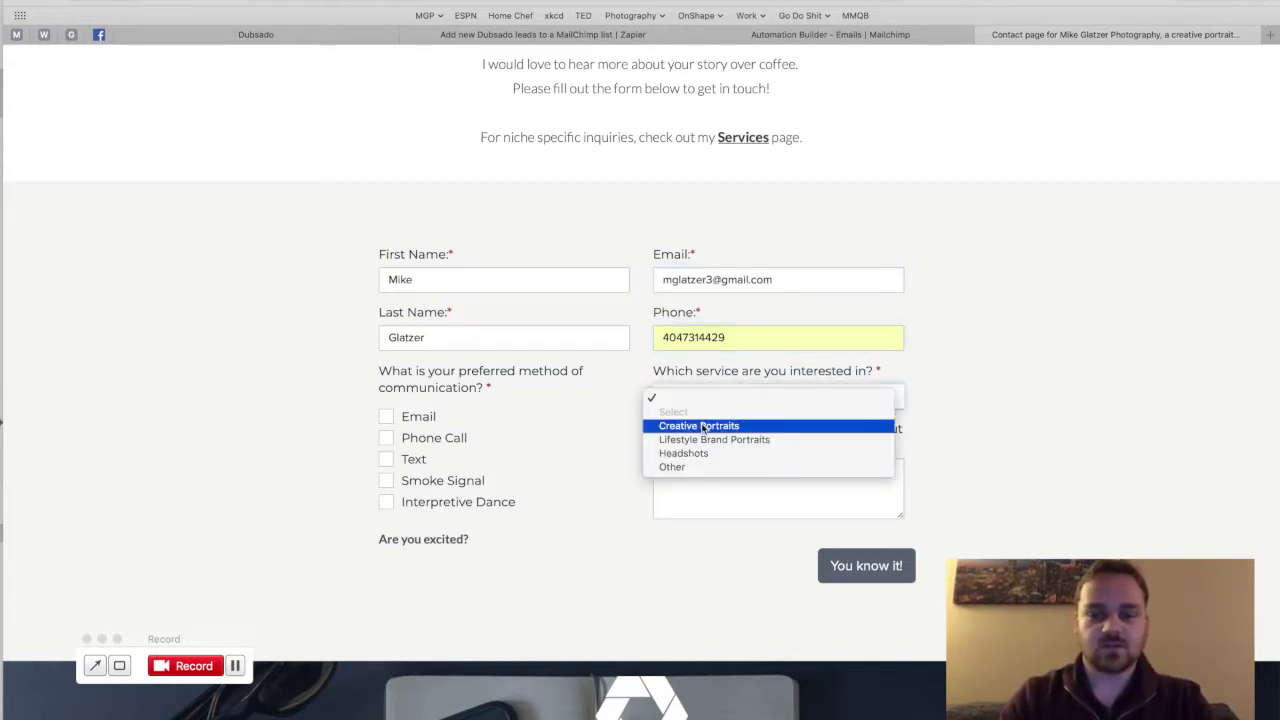
left_click(703, 429)
left_click(386, 417)
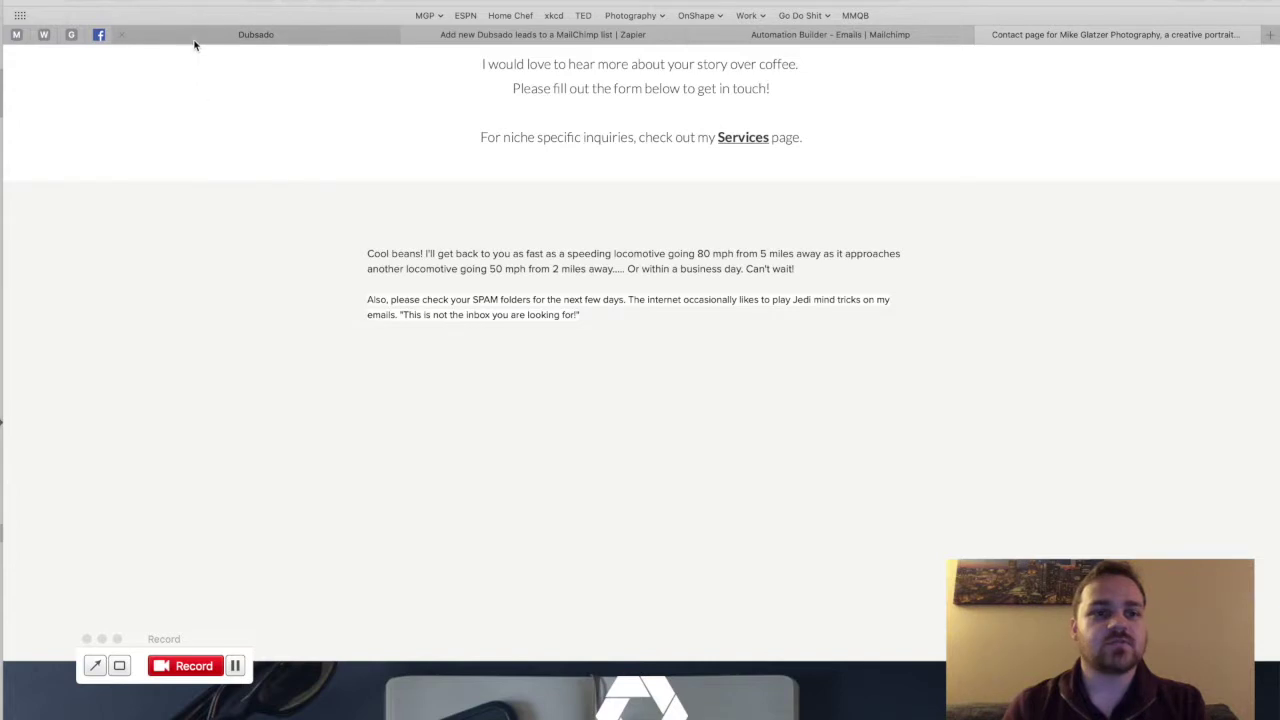
Step: Open Dubsado's new Generic Lead Capture notification, then return to Zapier's sample step
left_click(252, 34)
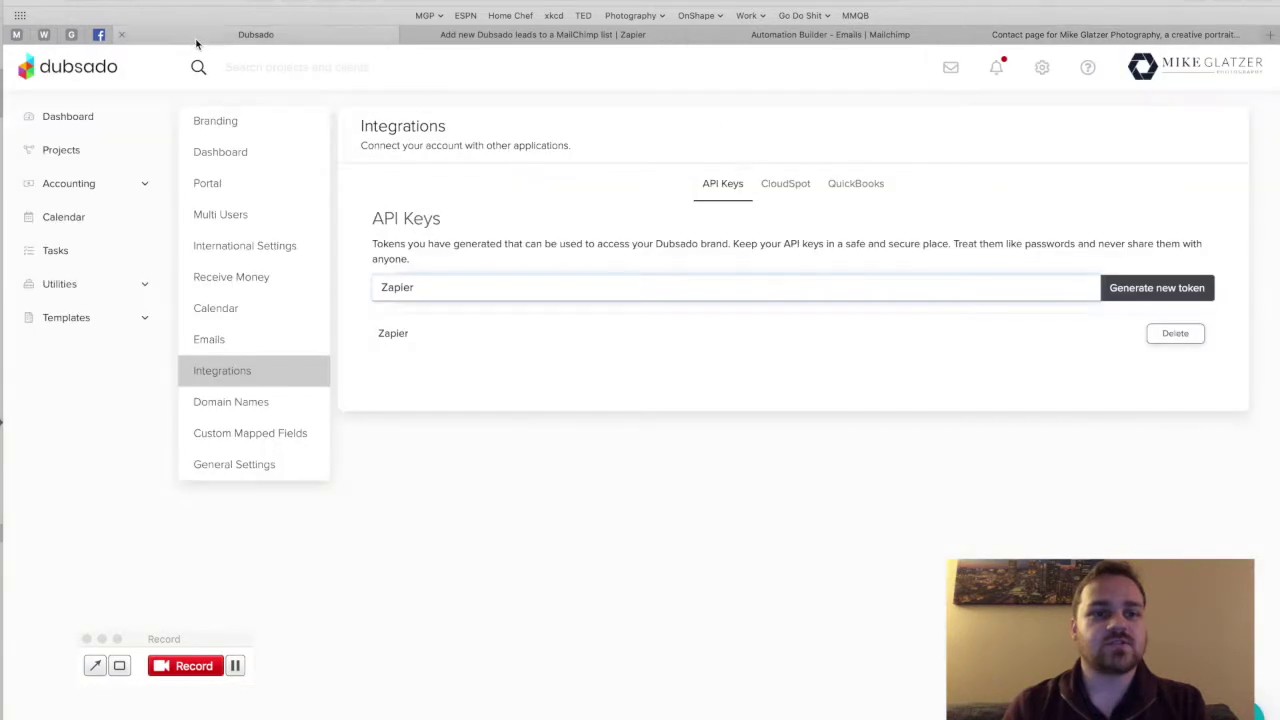
left_click(996, 67)
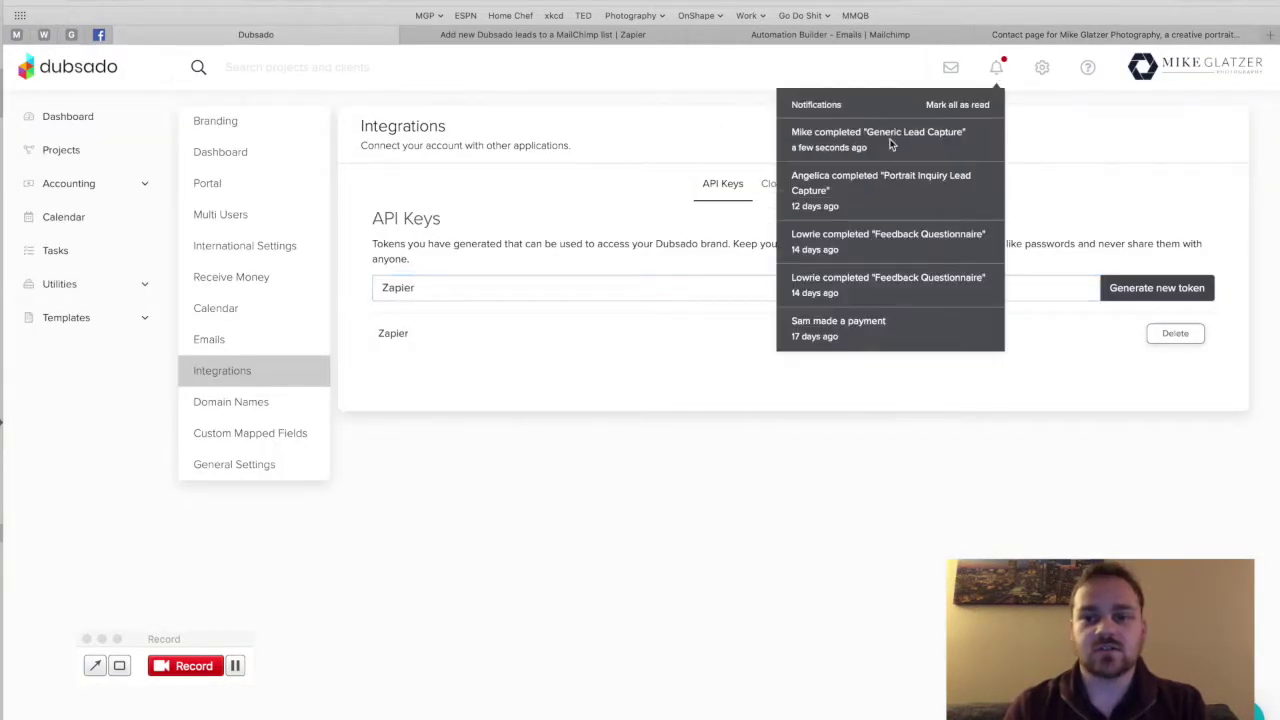
left_click(836, 133)
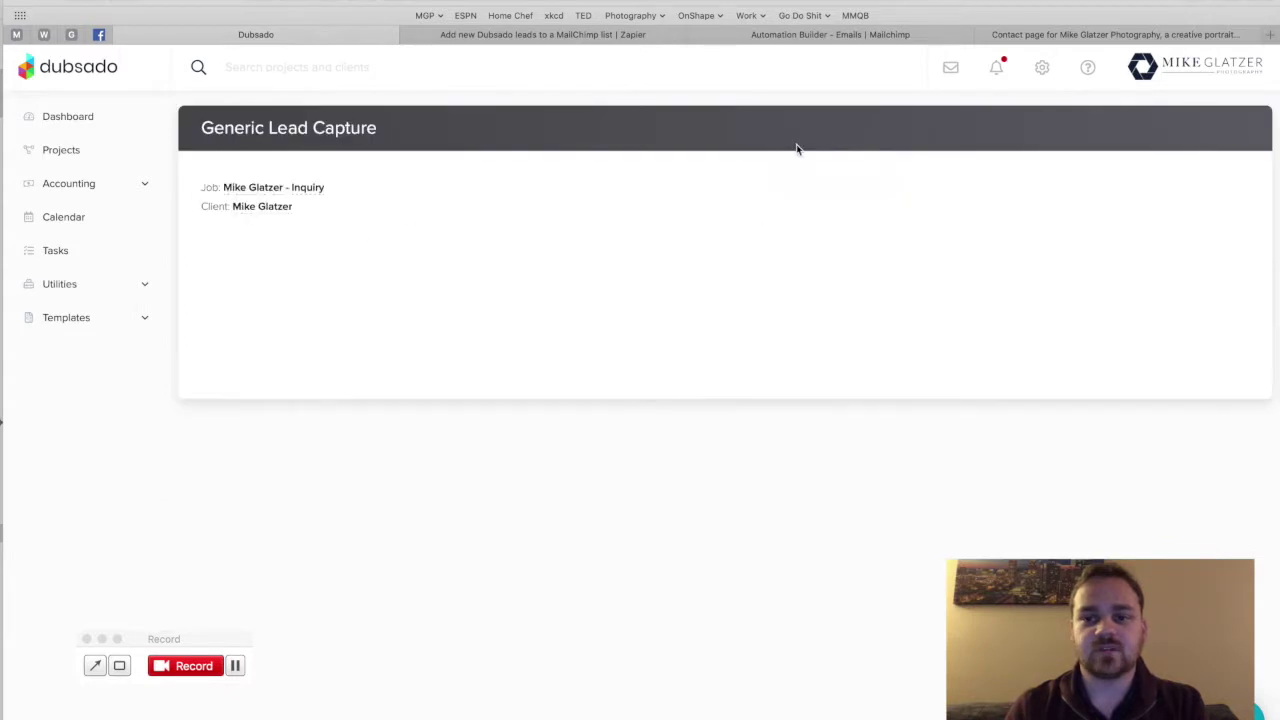
left_click(541, 37)
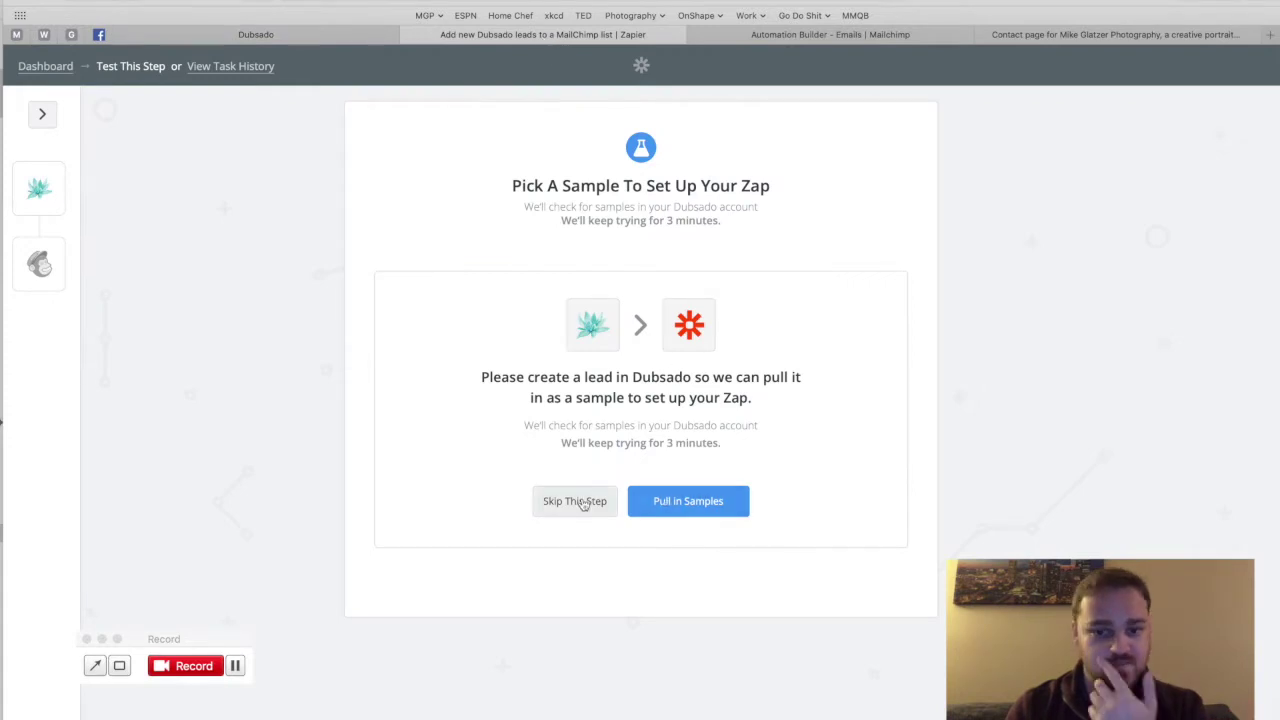
Step: Pull in sample Dubsado leads and inspect Lead A's data
left_click(680, 503)
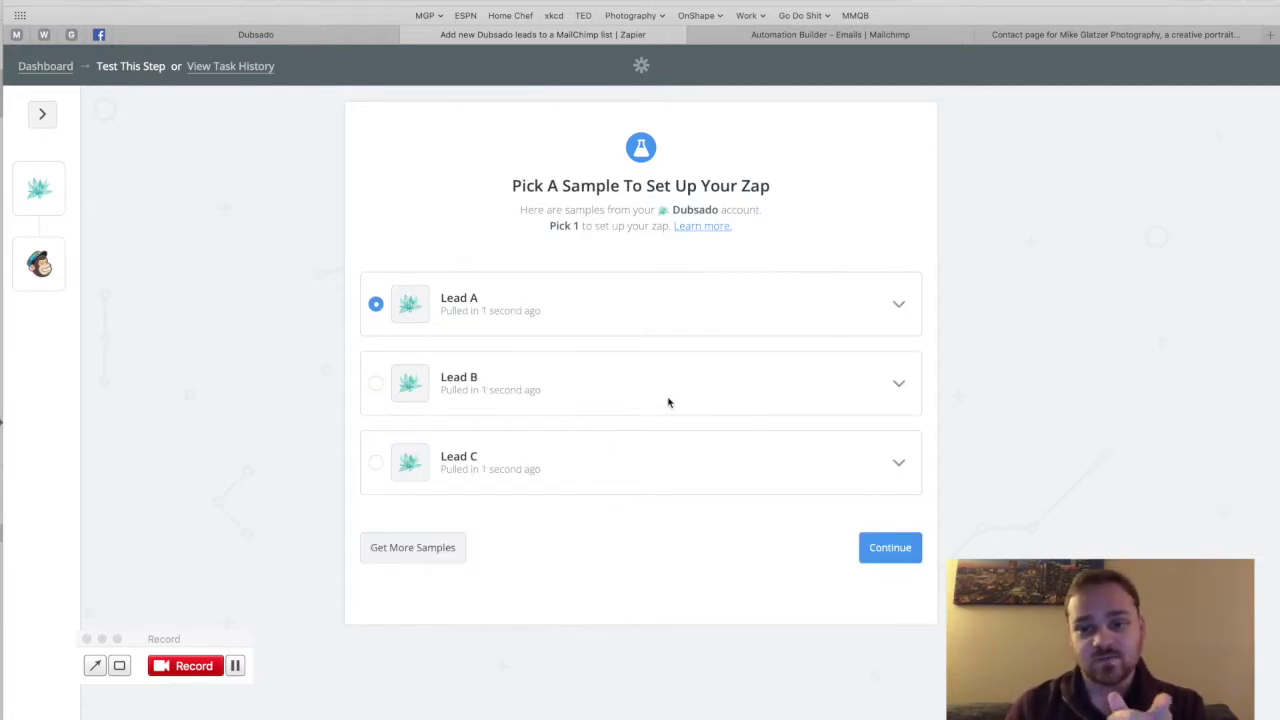
left_click(898, 304)
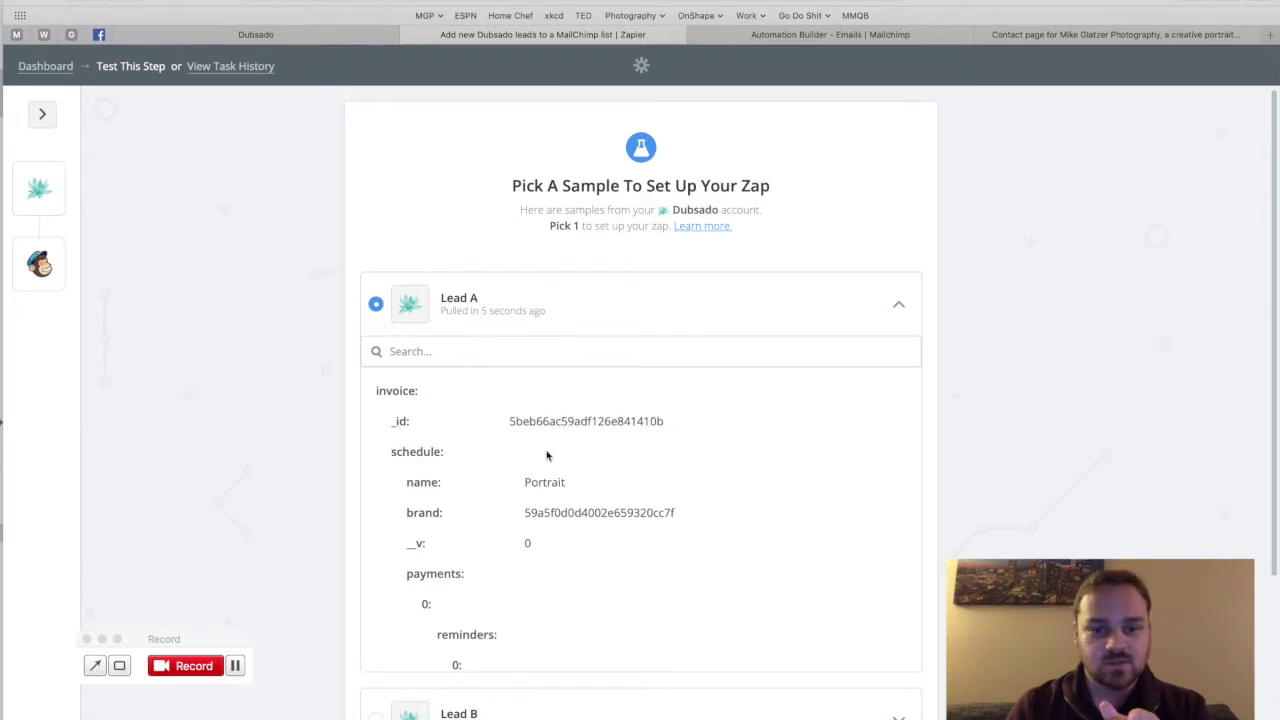
scroll(546, 456, "down", 5)
scroll(546, 456, "down", 5)
scroll(546, 456, "down", 10)
scroll(547, 456, "up", 20)
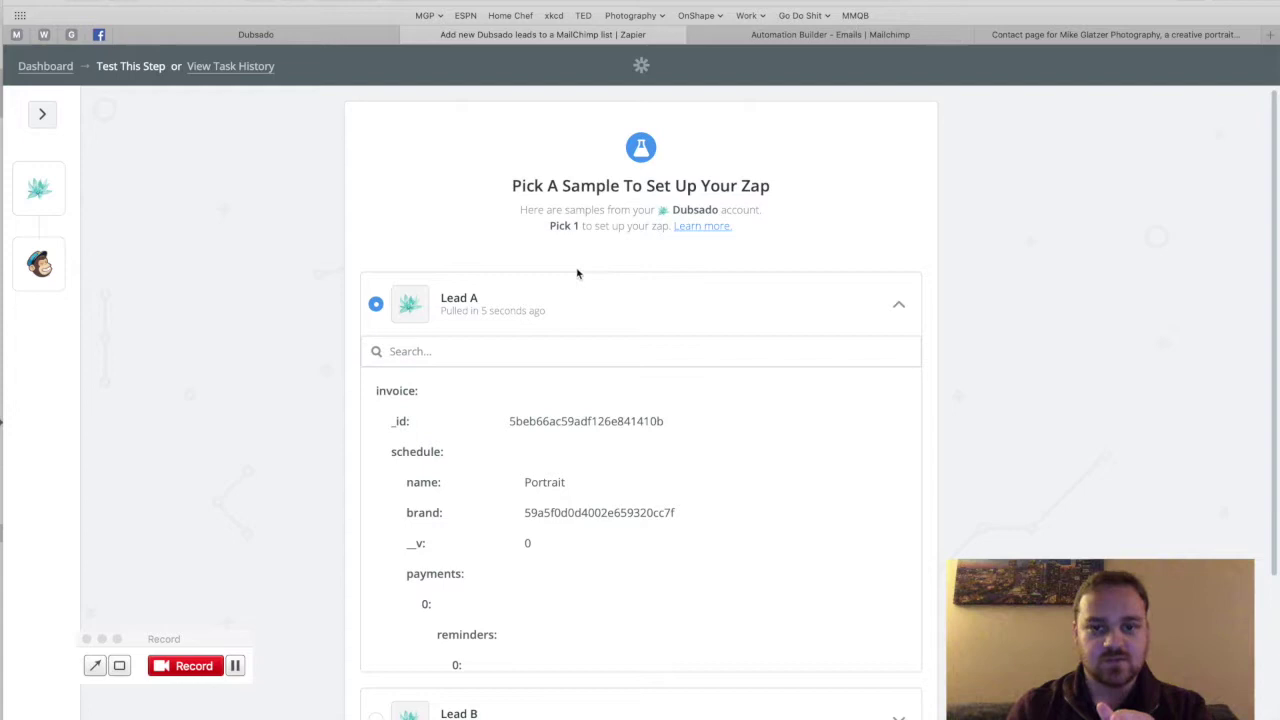
Step: Fetch more samples from Dubsado, then continue with Lead A as the sample
left_click(896, 307)
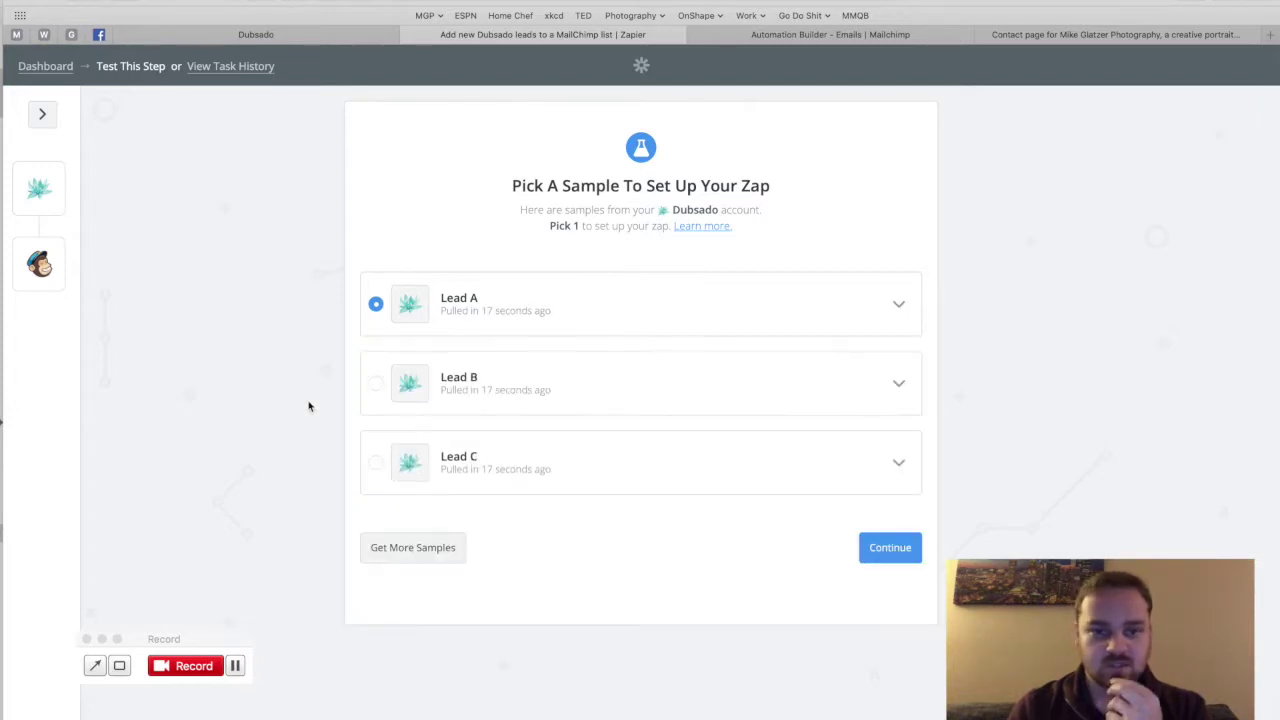
left_click(416, 552)
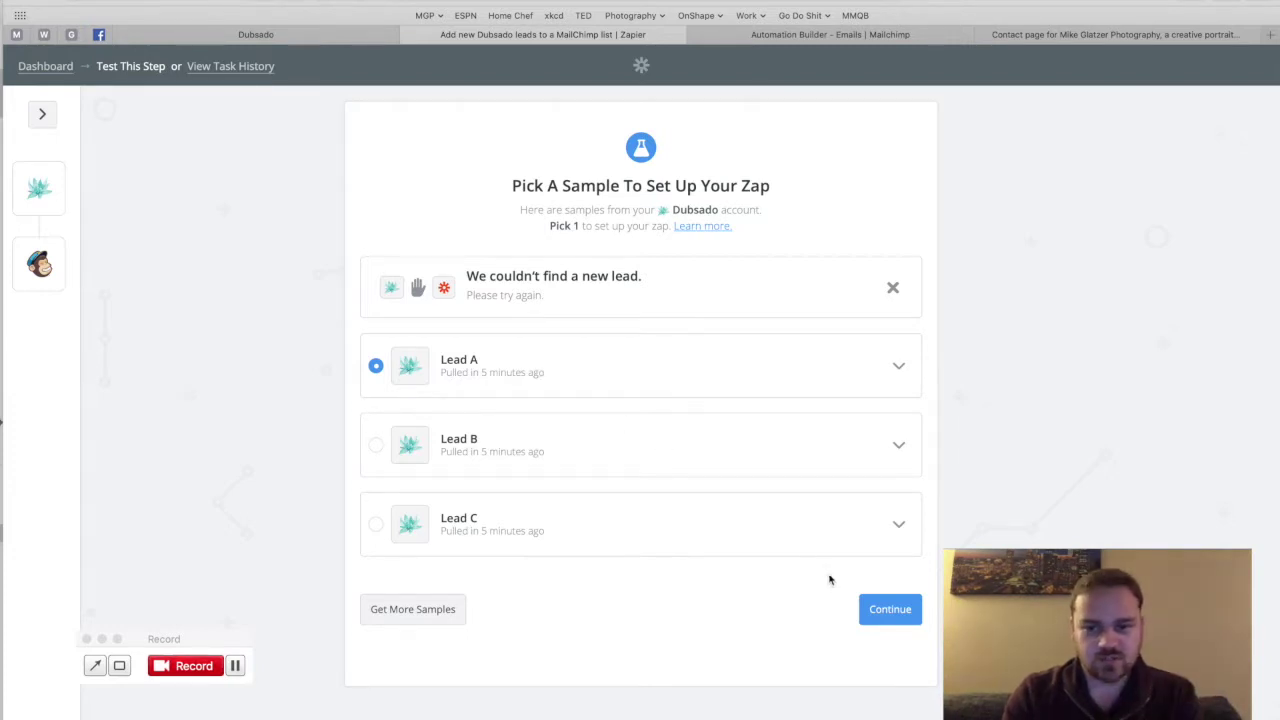
left_click(881, 611)
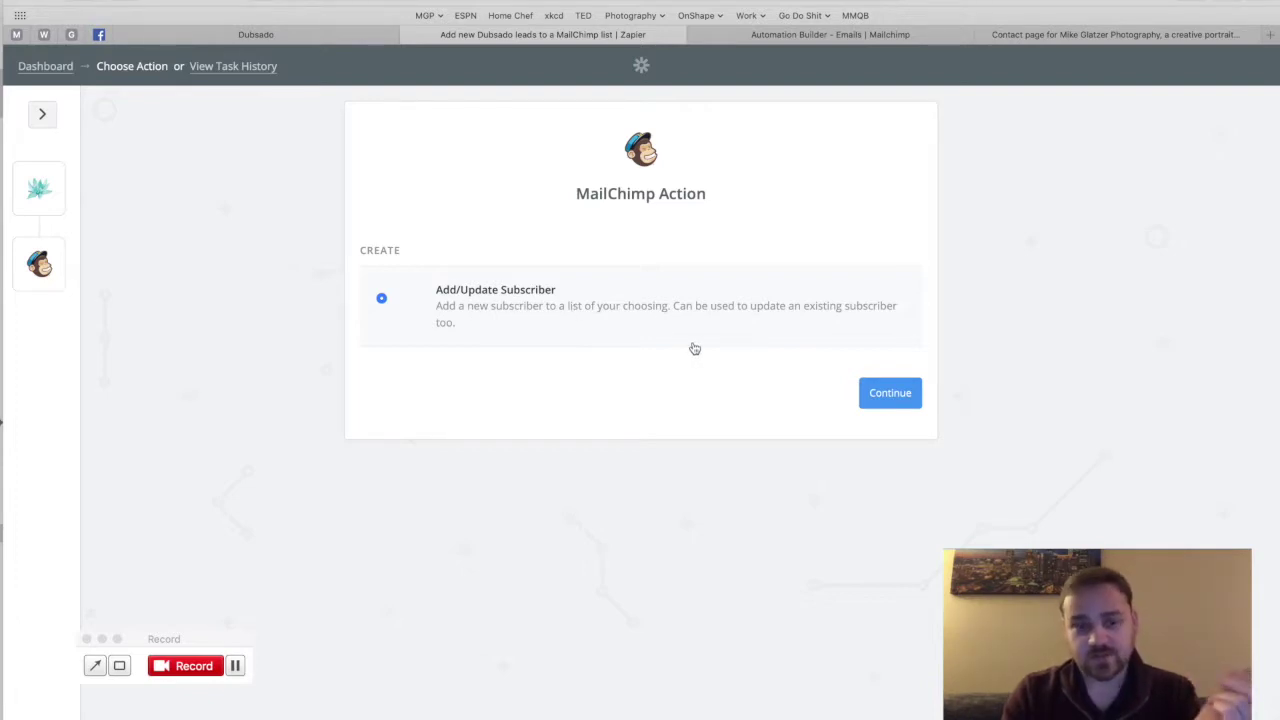
Step: Confirm Add/Update Subscriber and keep the existing MailChimp account rather than connecting a new one
left_click(878, 393)
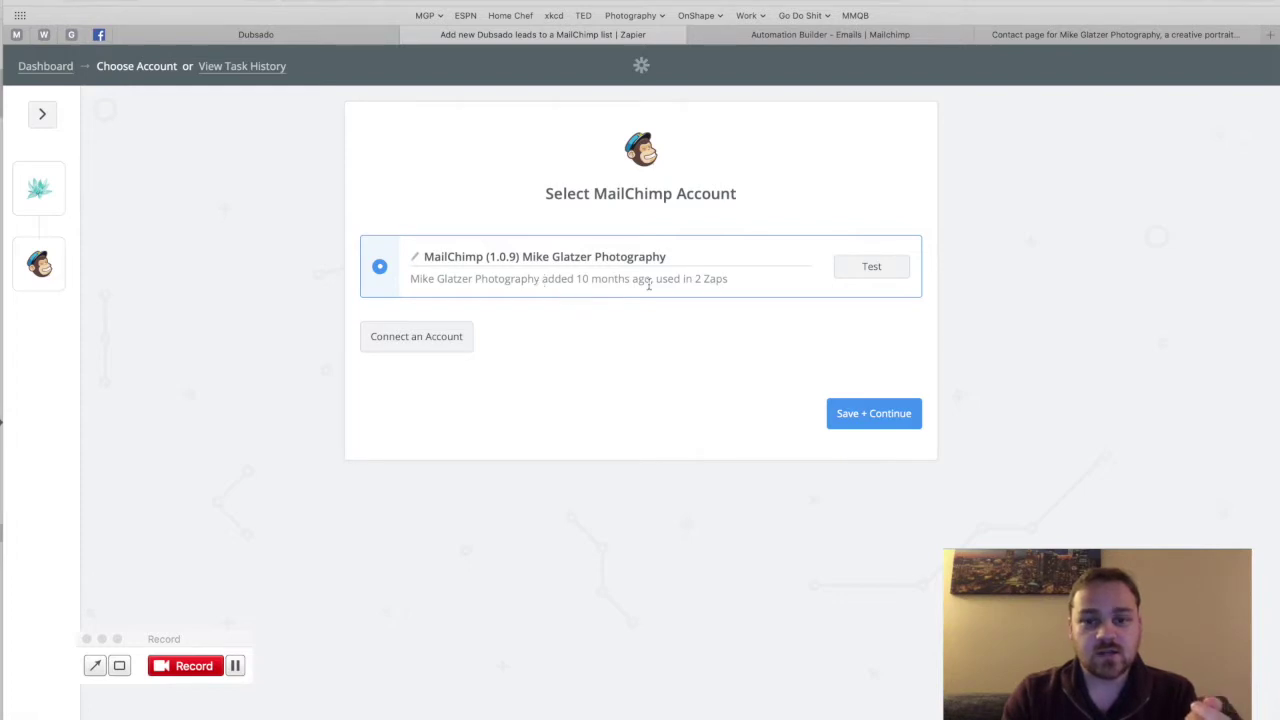
left_click(418, 338)
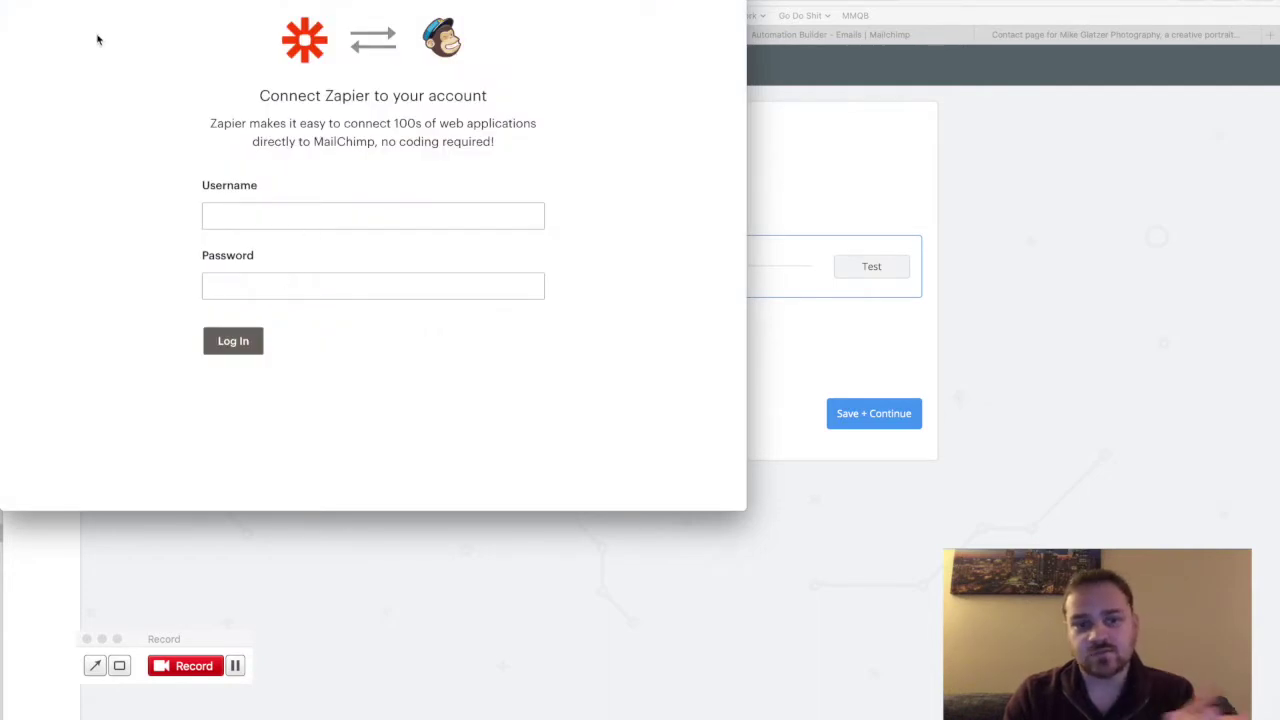
left_click(4, 1)
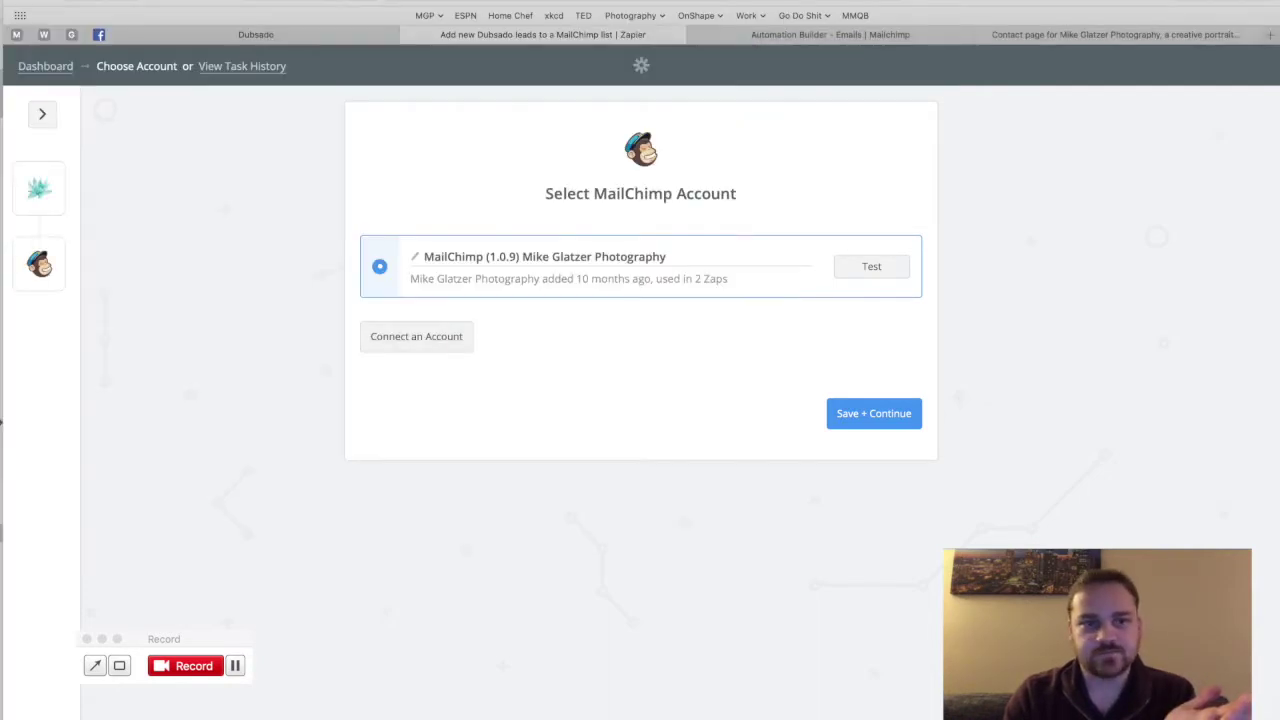
left_click(871, 413)
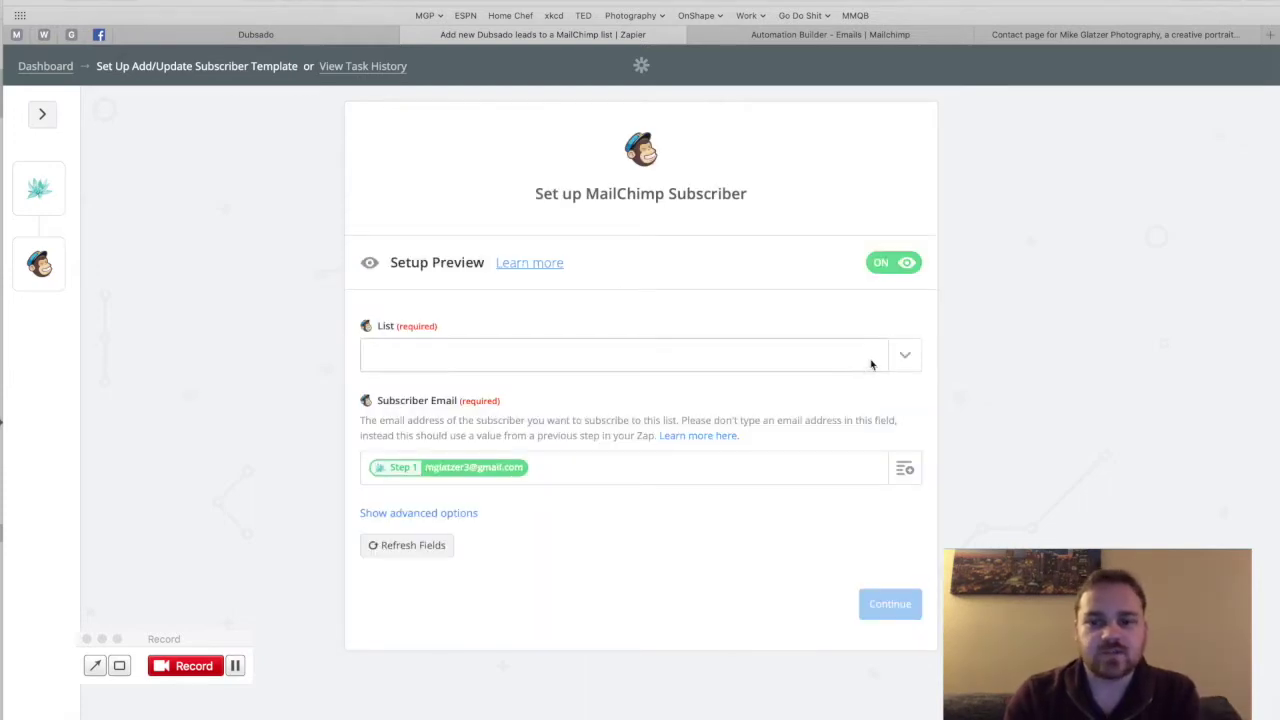
Step: Choose the Business Address Book list and set Update Existing to no
left_click(904, 358)
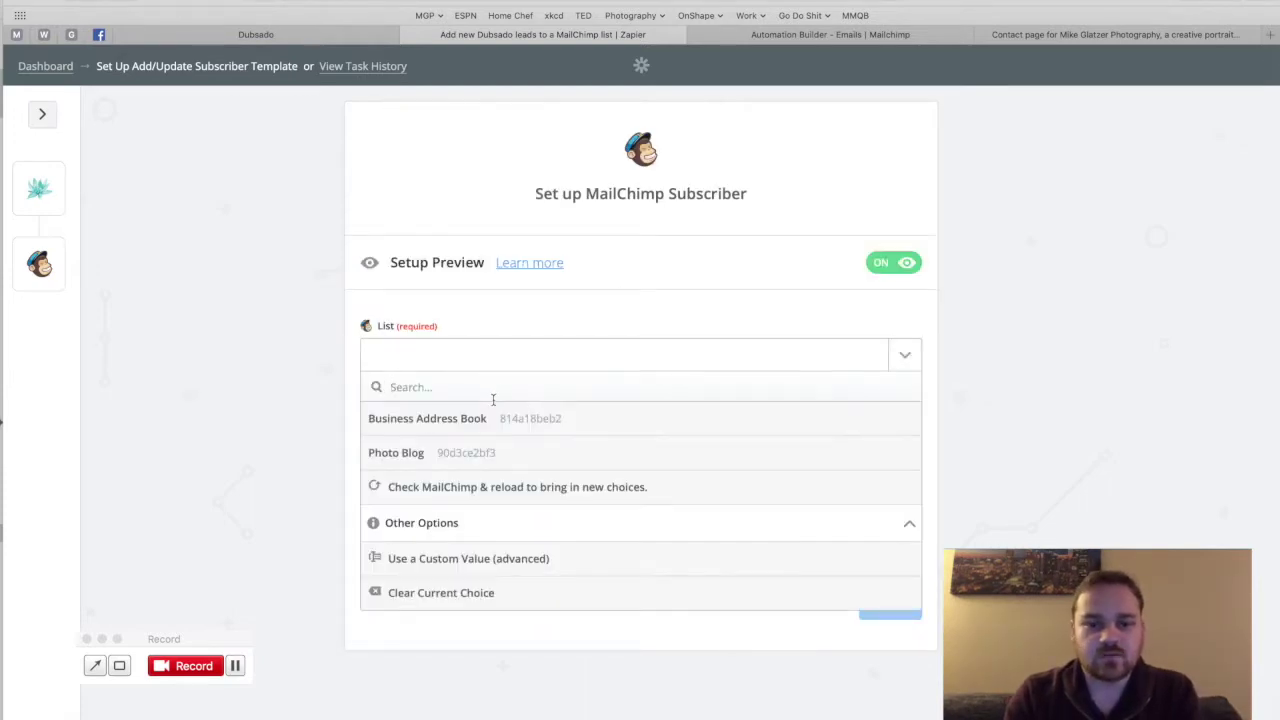
left_click(442, 420)
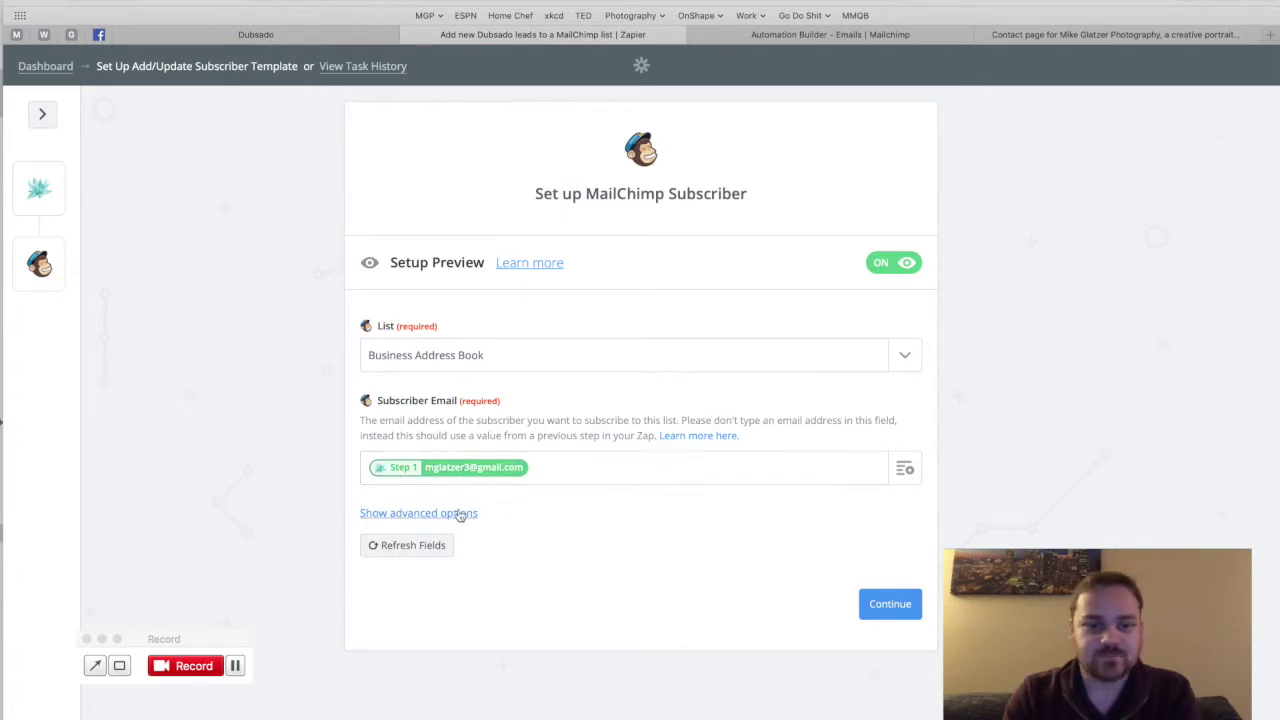
left_click(459, 513)
scroll(580, 528, "down", 4)
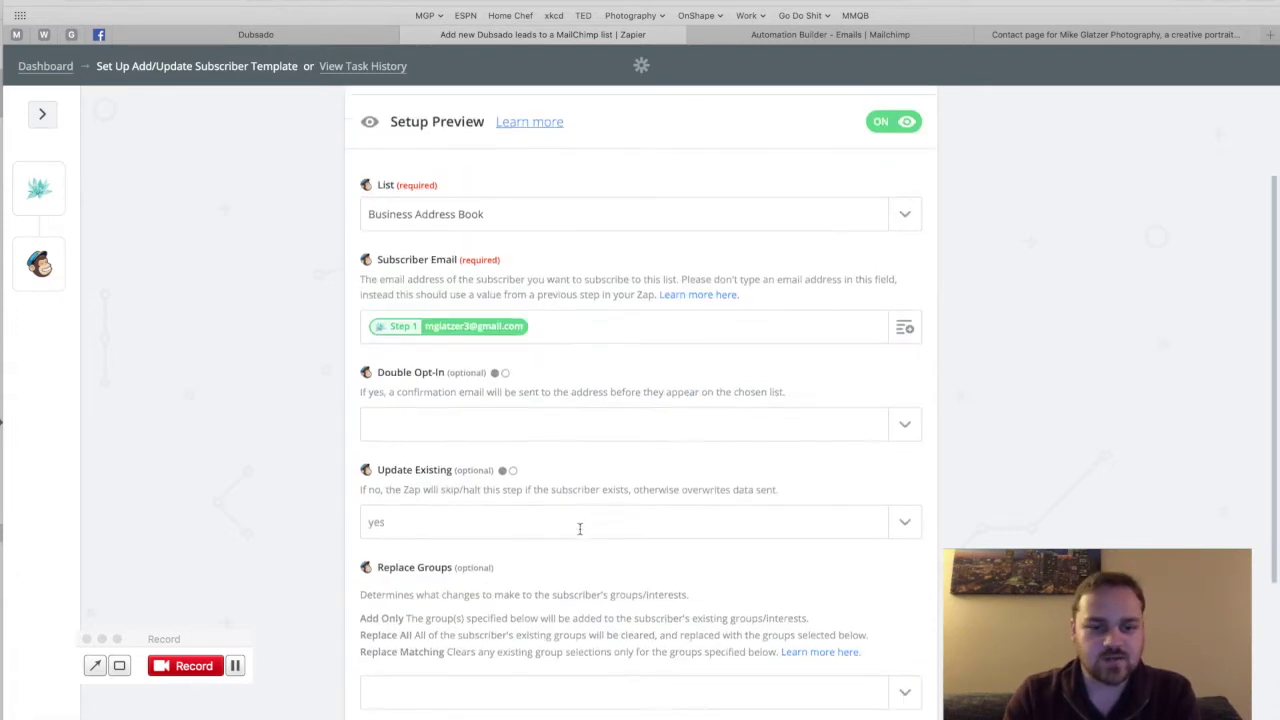
scroll(580, 530, "down", 1)
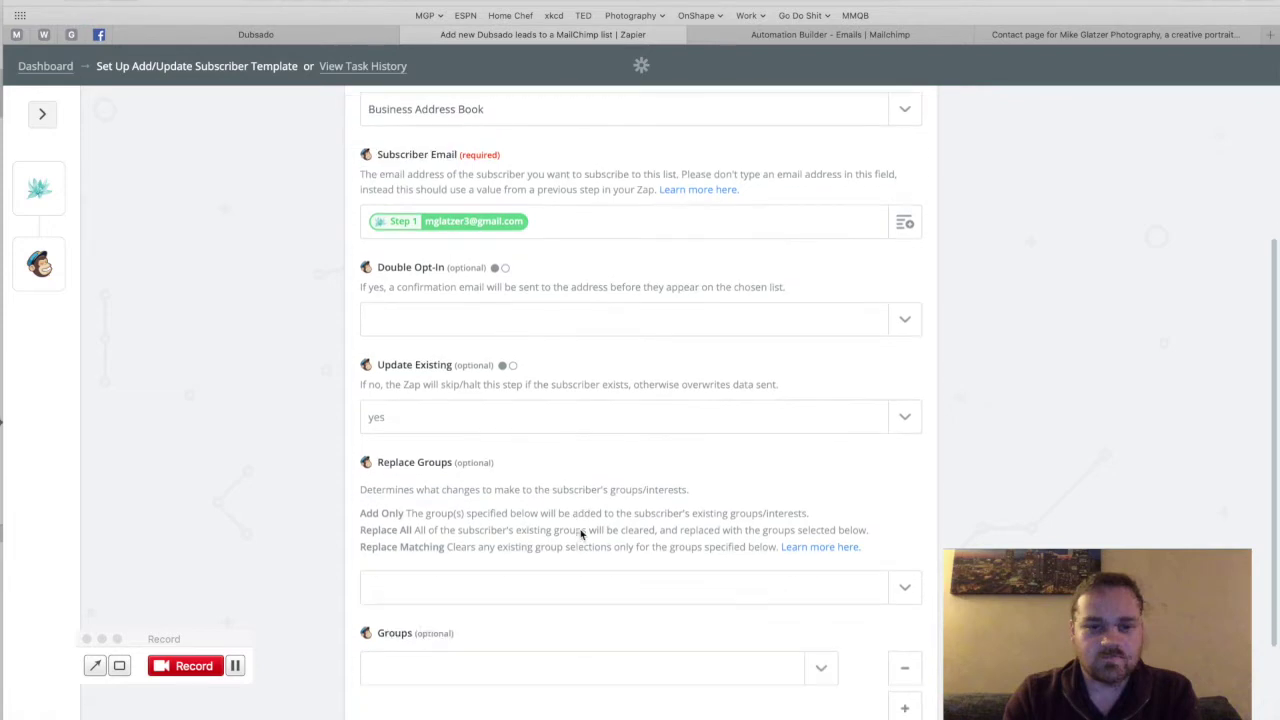
left_click(905, 415)
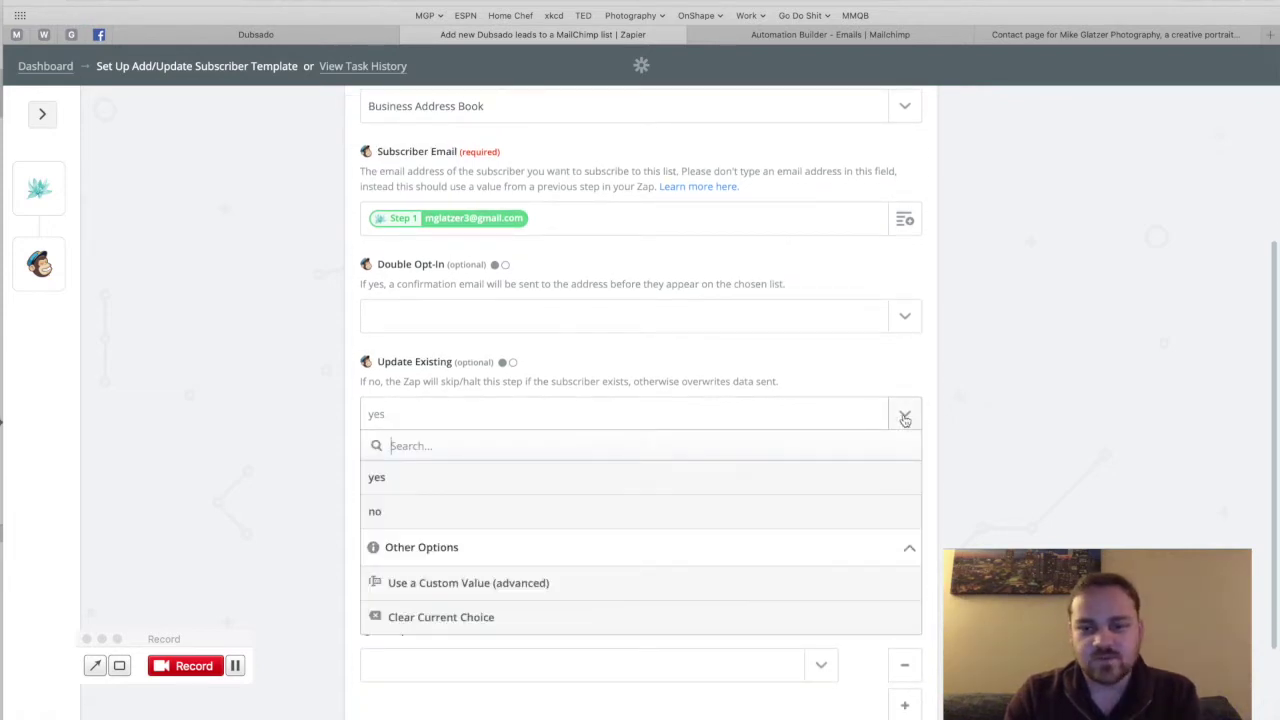
left_click(421, 521)
Step: Set Double Opt-In to no, check the empty groups list, and continue to testing
scroll(336, 459, "up", 1)
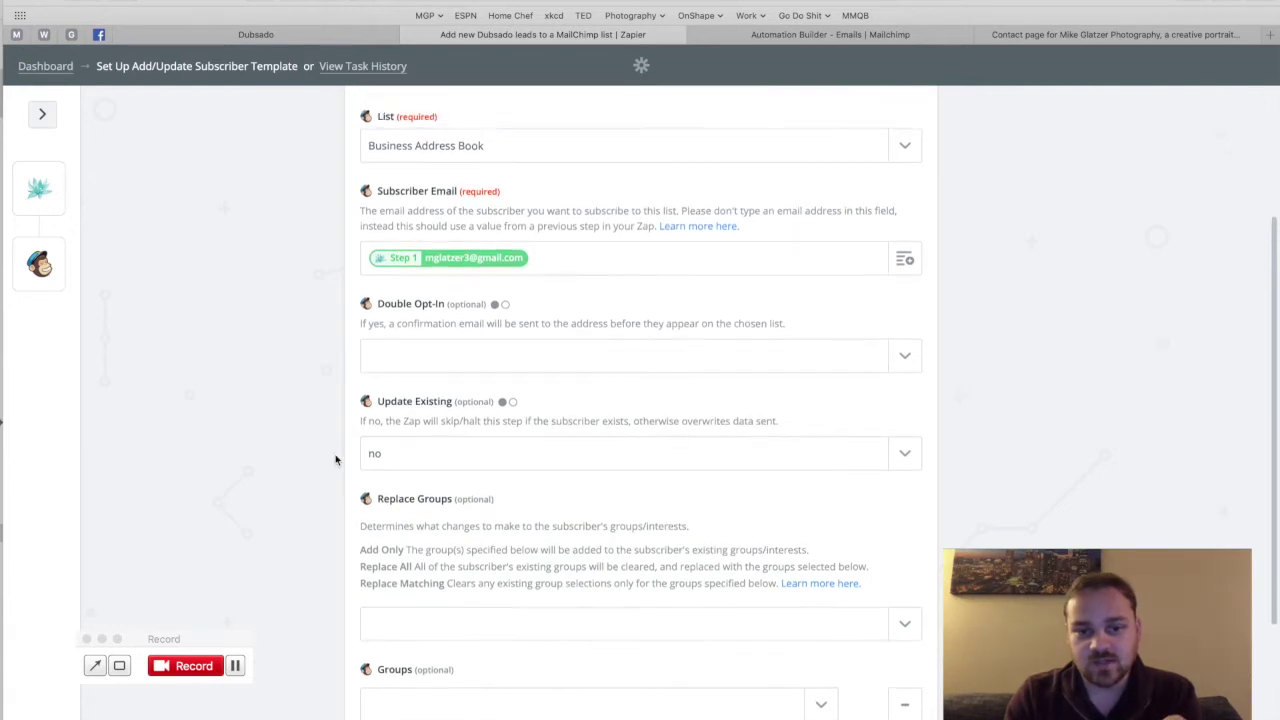
scroll(359, 414, "up", 2)
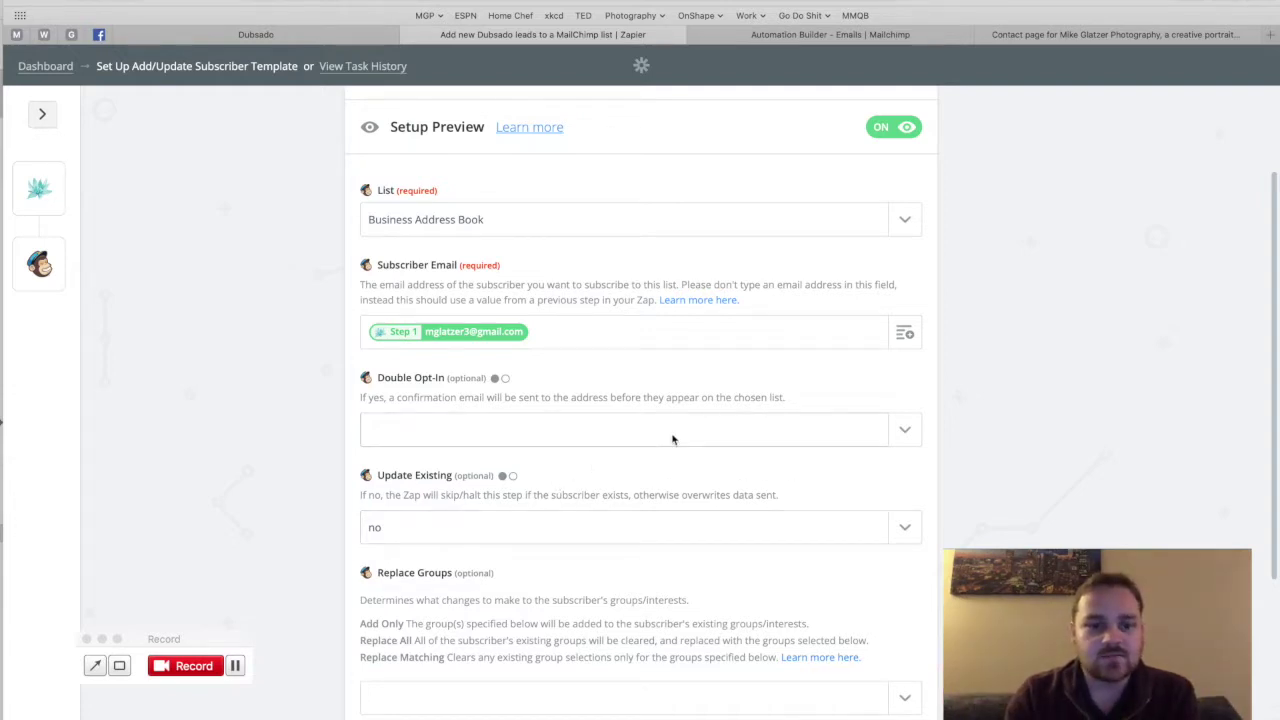
left_click(905, 430)
left_click(412, 532)
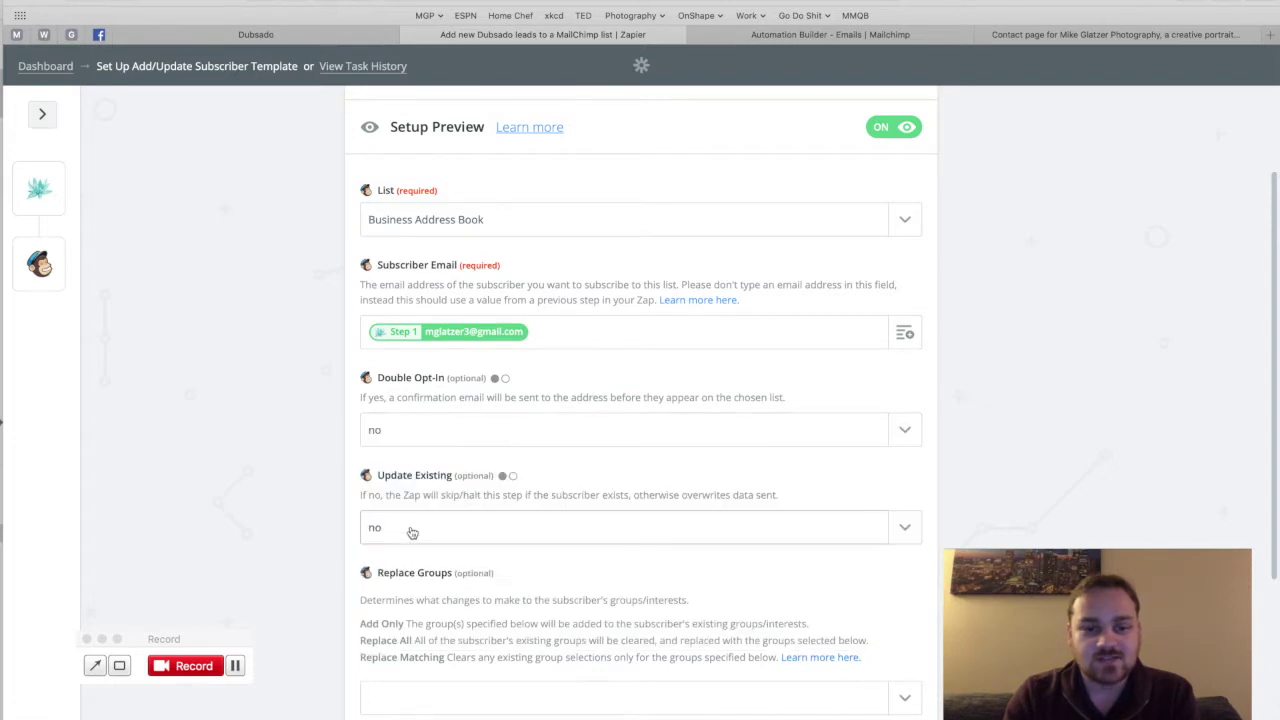
left_click(349, 451)
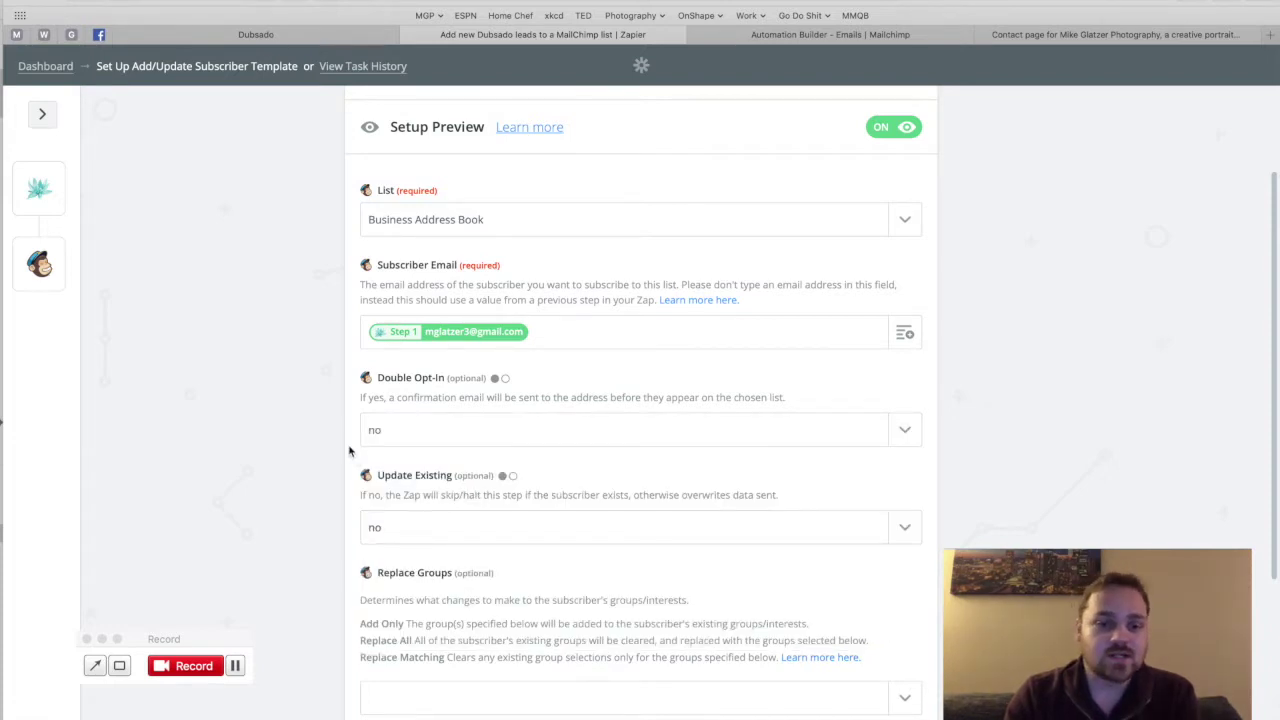
scroll(349, 451, "down", 5)
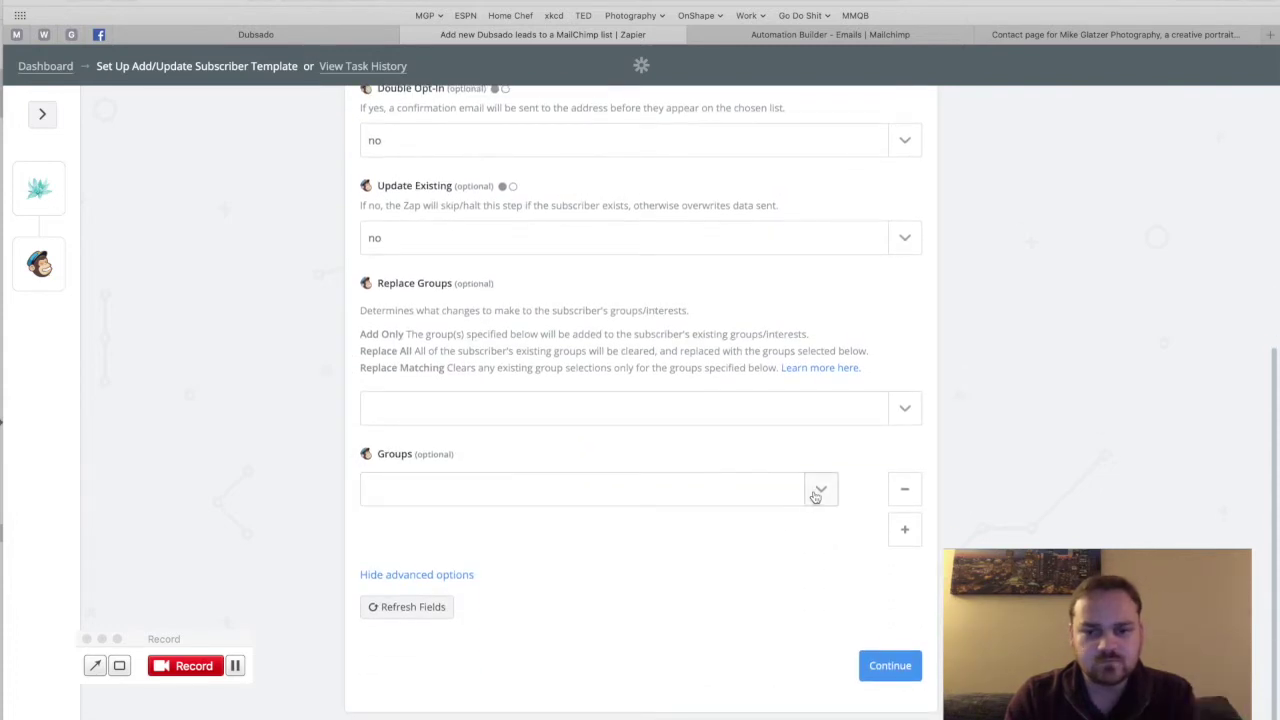
left_click(818, 492)
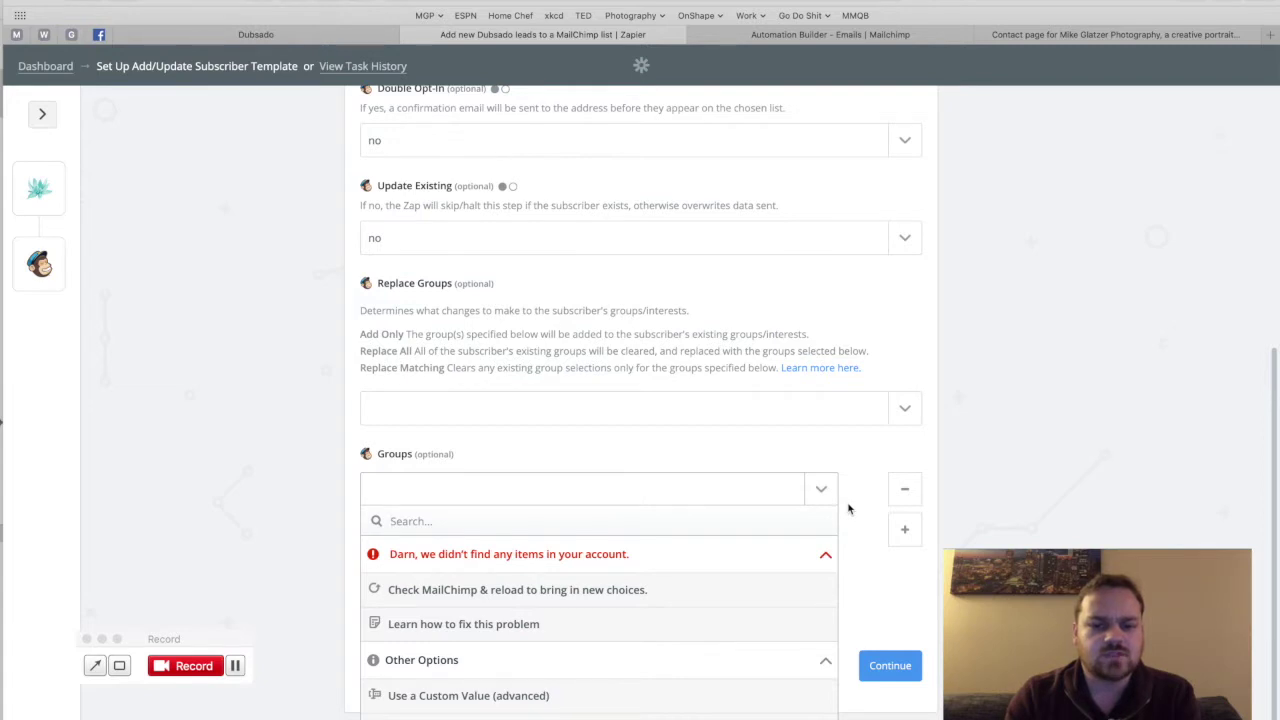
left_click(848, 509)
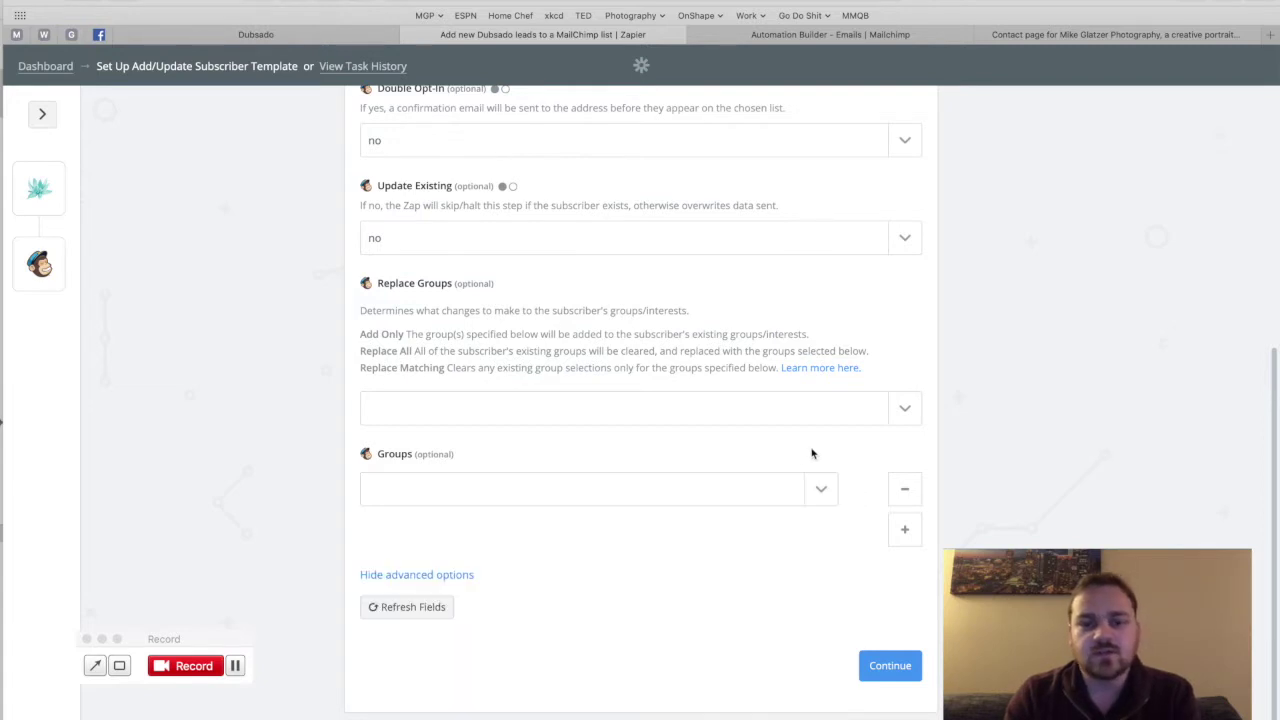
left_click(886, 667)
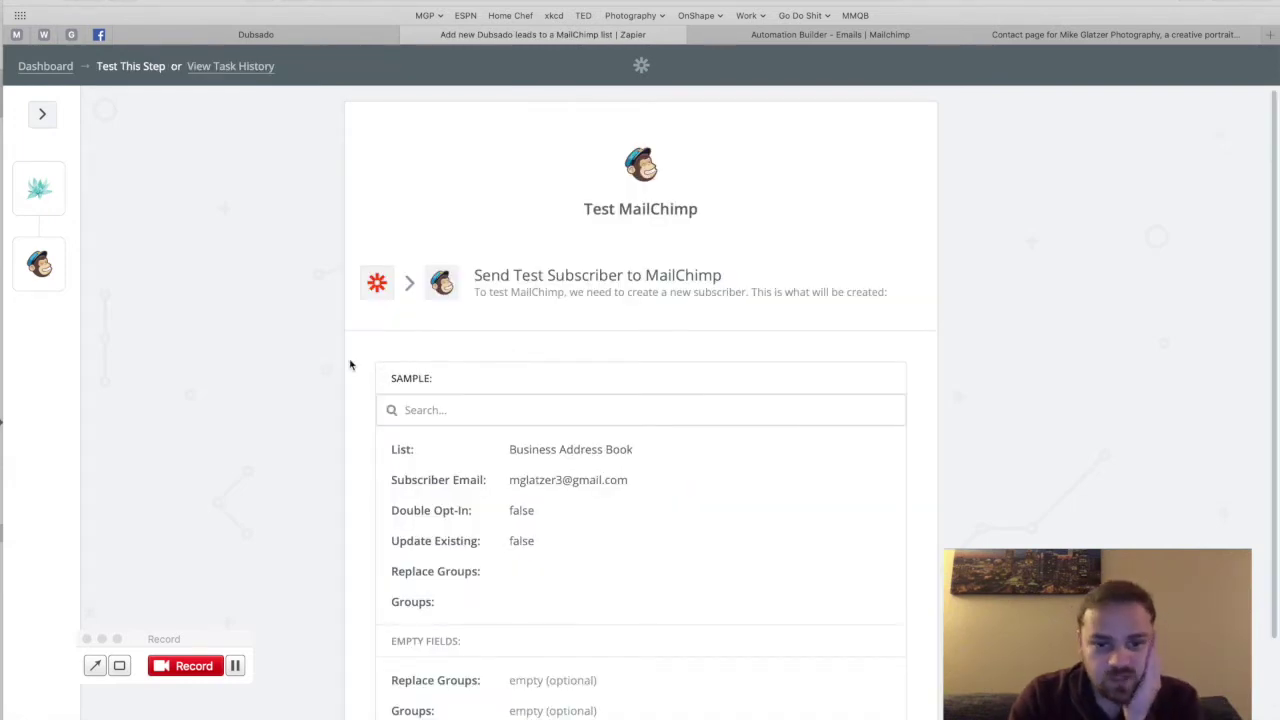
Step: Send a test subscriber to MailChimp, then go to the dashboard of all zaps
scroll(350, 364, "down", 2)
scroll(350, 364, "down", 4)
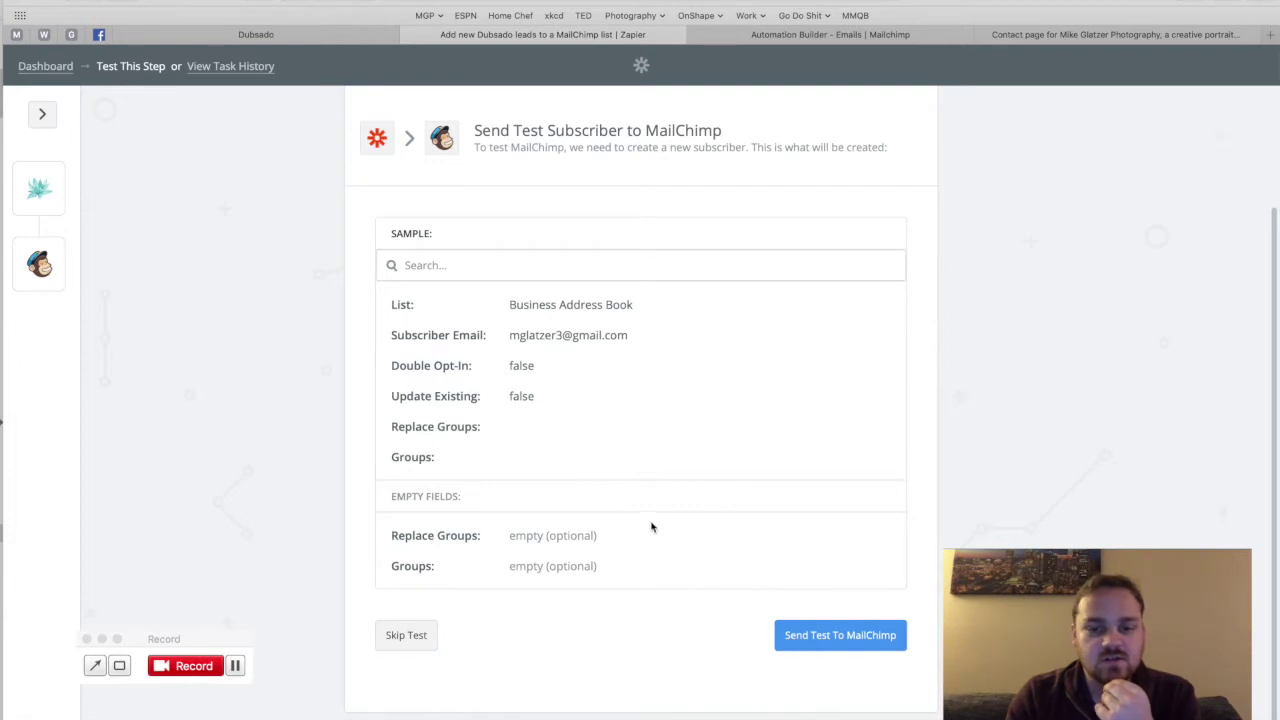
left_click(839, 644)
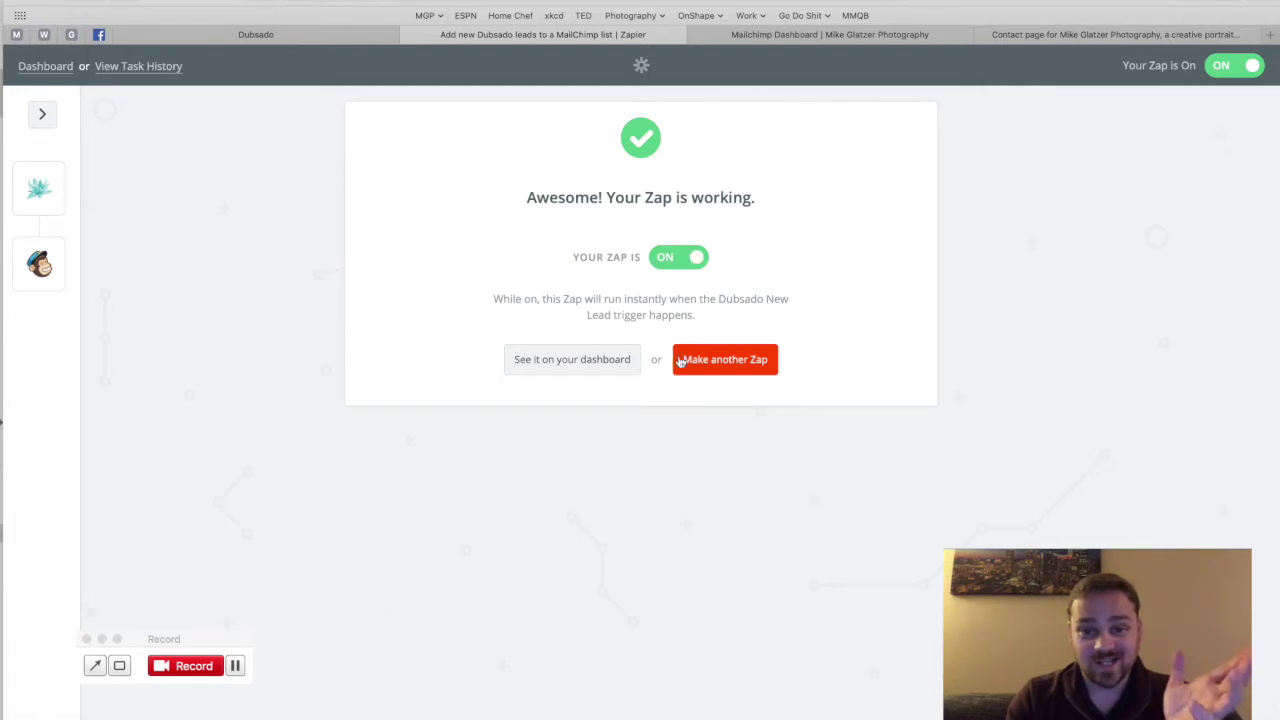
left_click(586, 374)
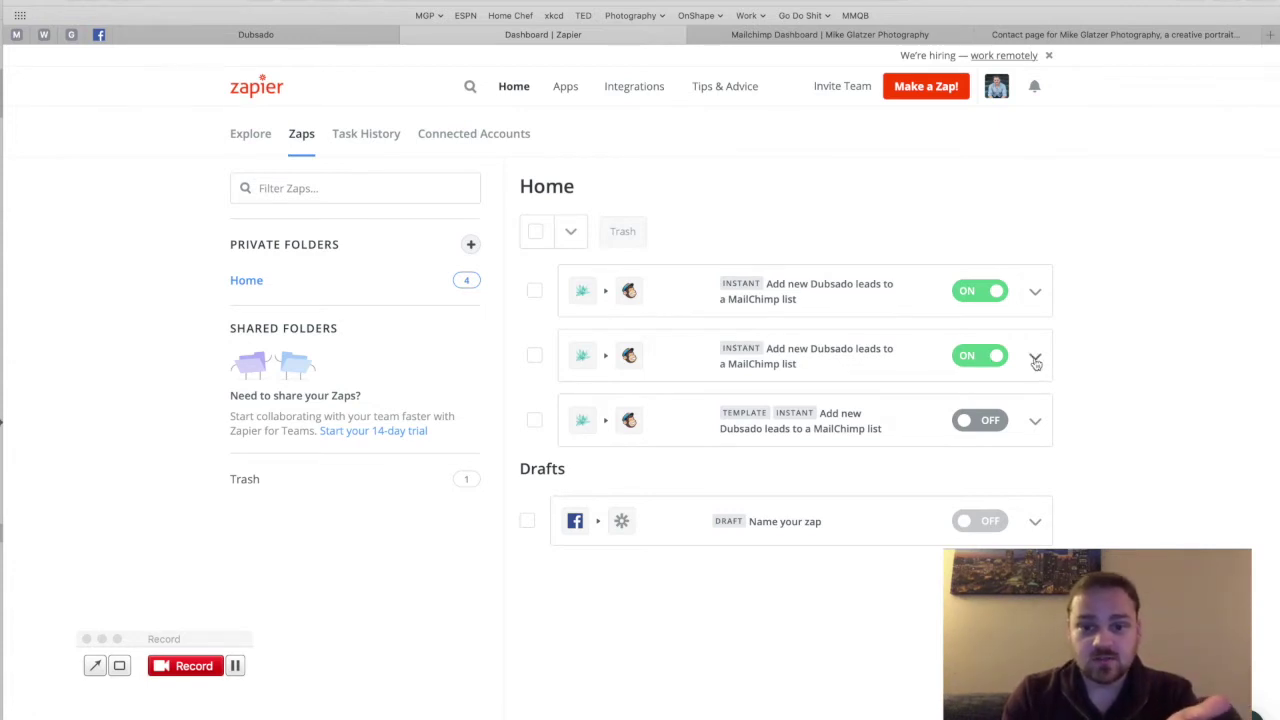
Step: Turn off the duplicate Dubsado-to-MailChimp zap and move it to the trash
left_click(1036, 360)
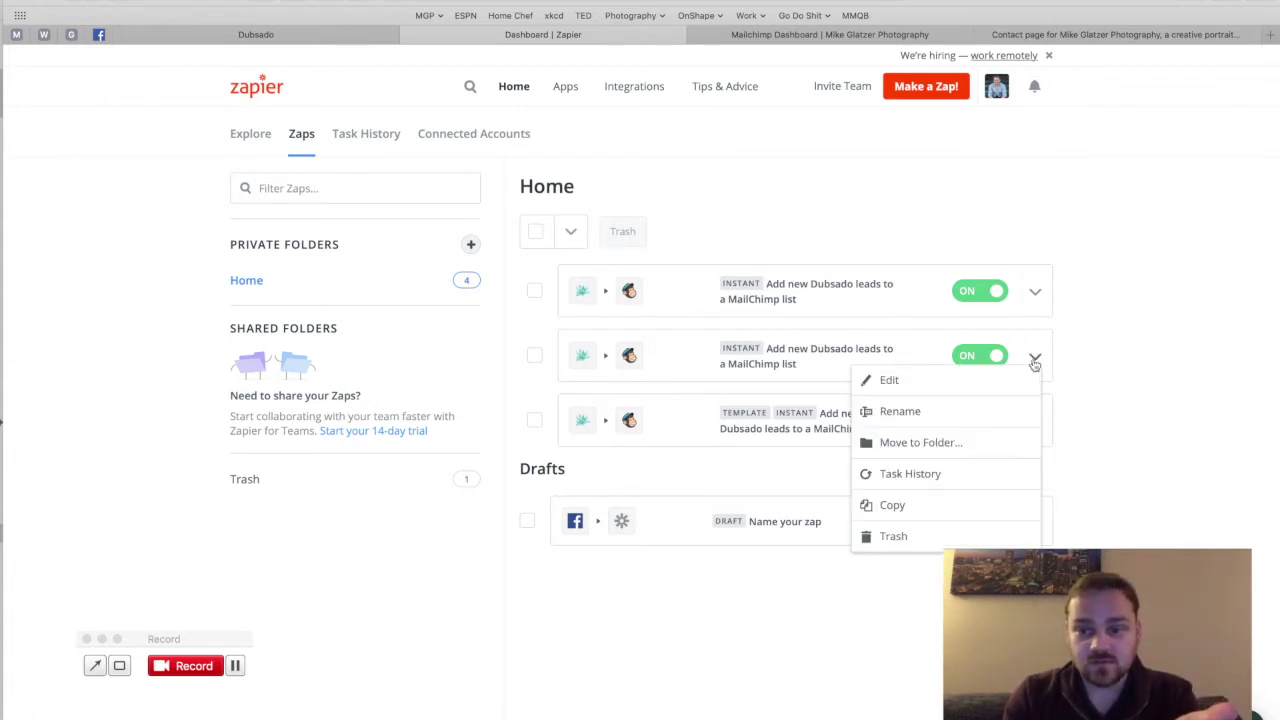
left_click(878, 540)
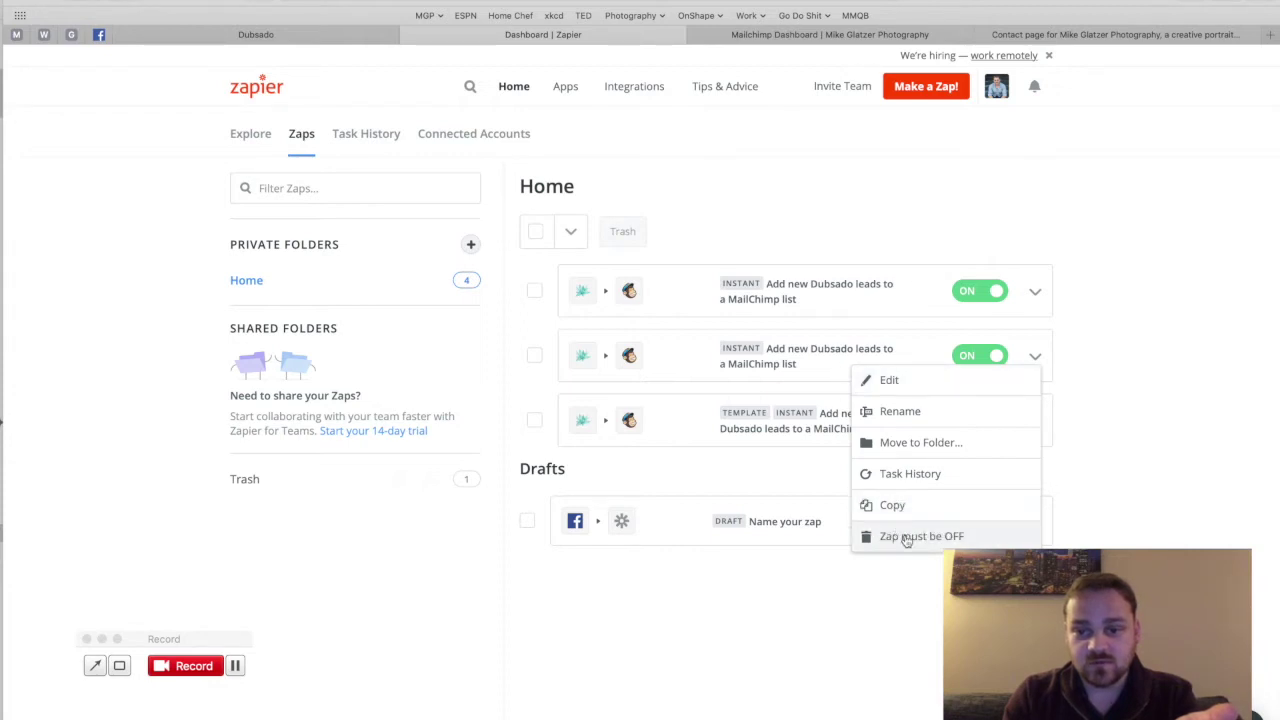
left_click(1080, 415)
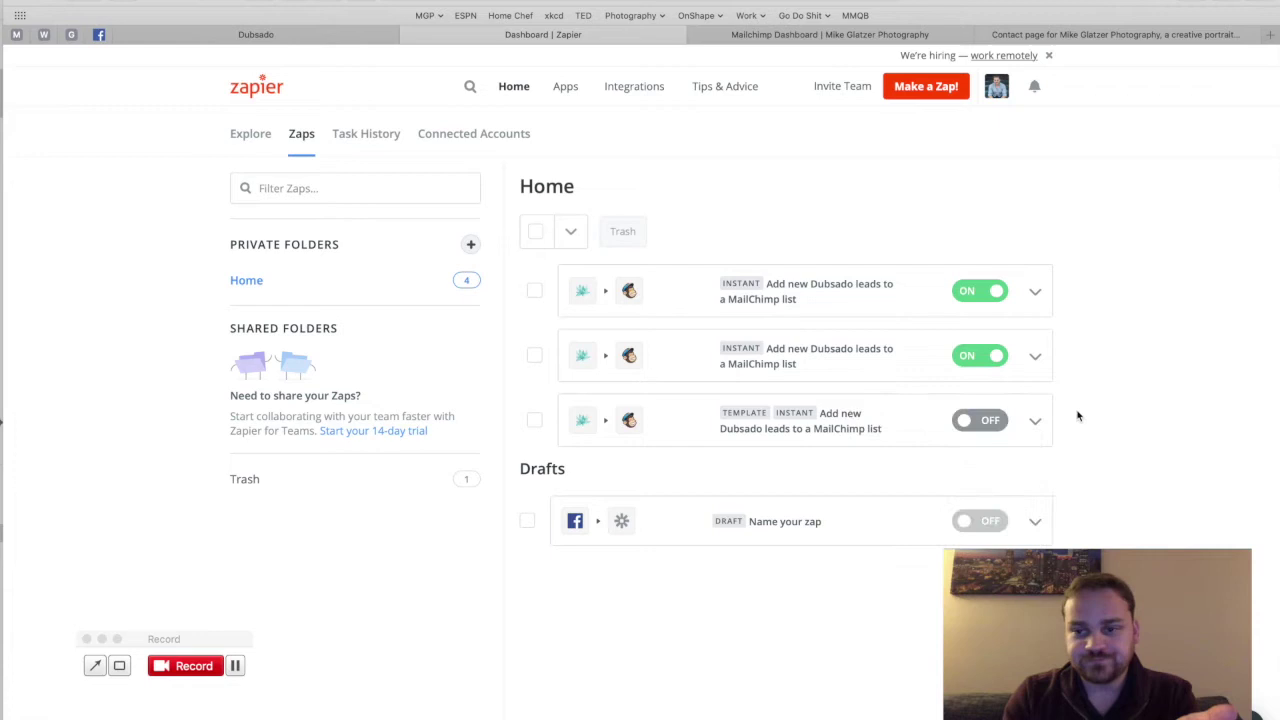
left_click(992, 358)
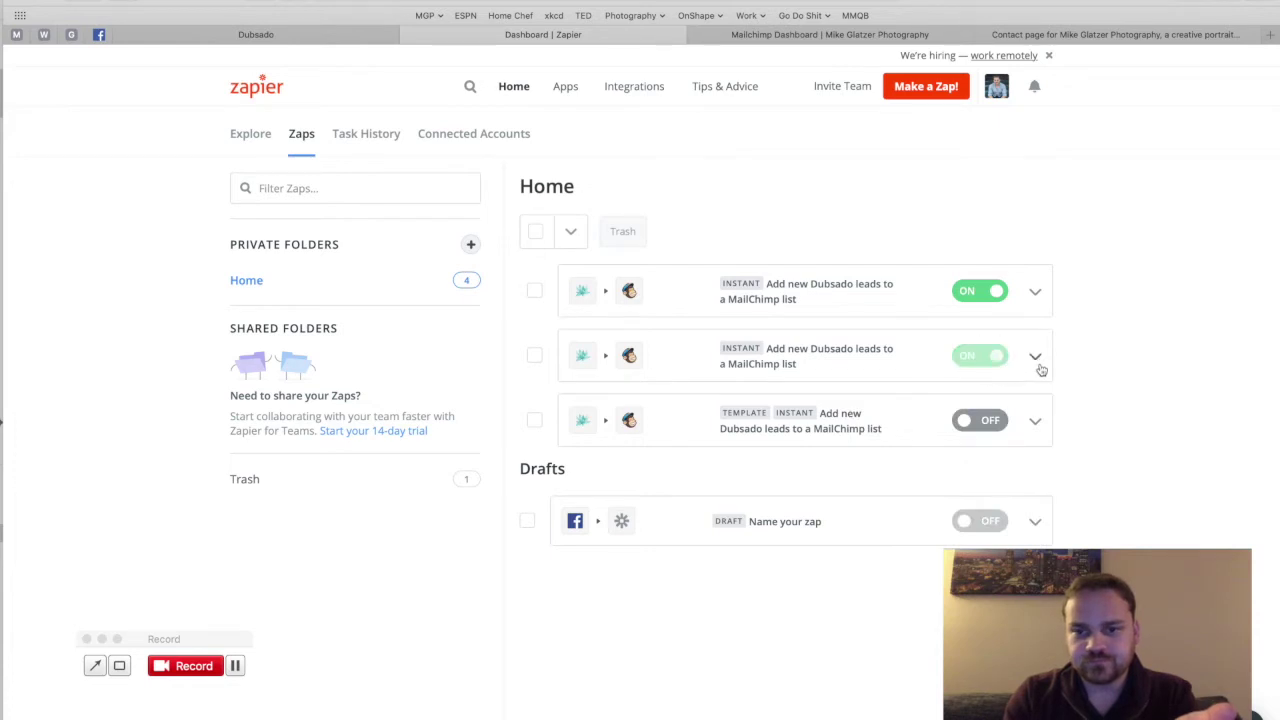
left_click(1036, 360)
left_click(903, 535)
left_click(921, 540)
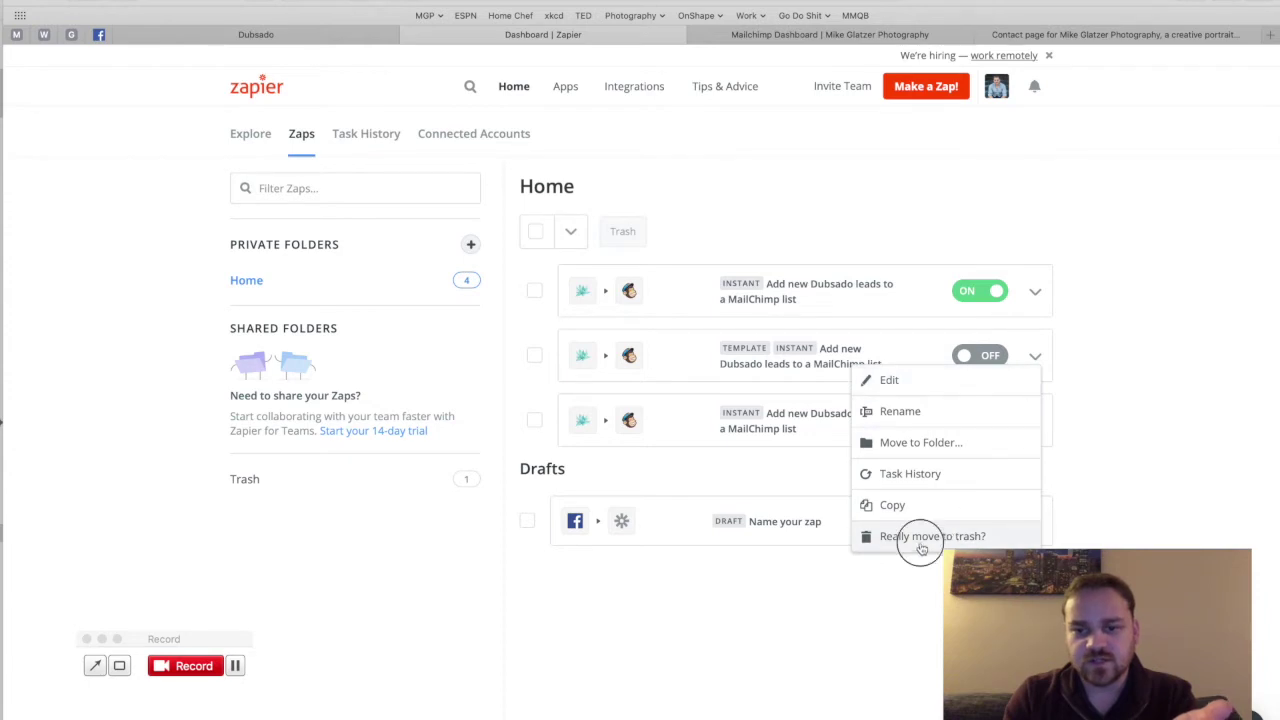
Step: Trash the remaining duplicate zap and open the working zap in the editor
left_click(1035, 417)
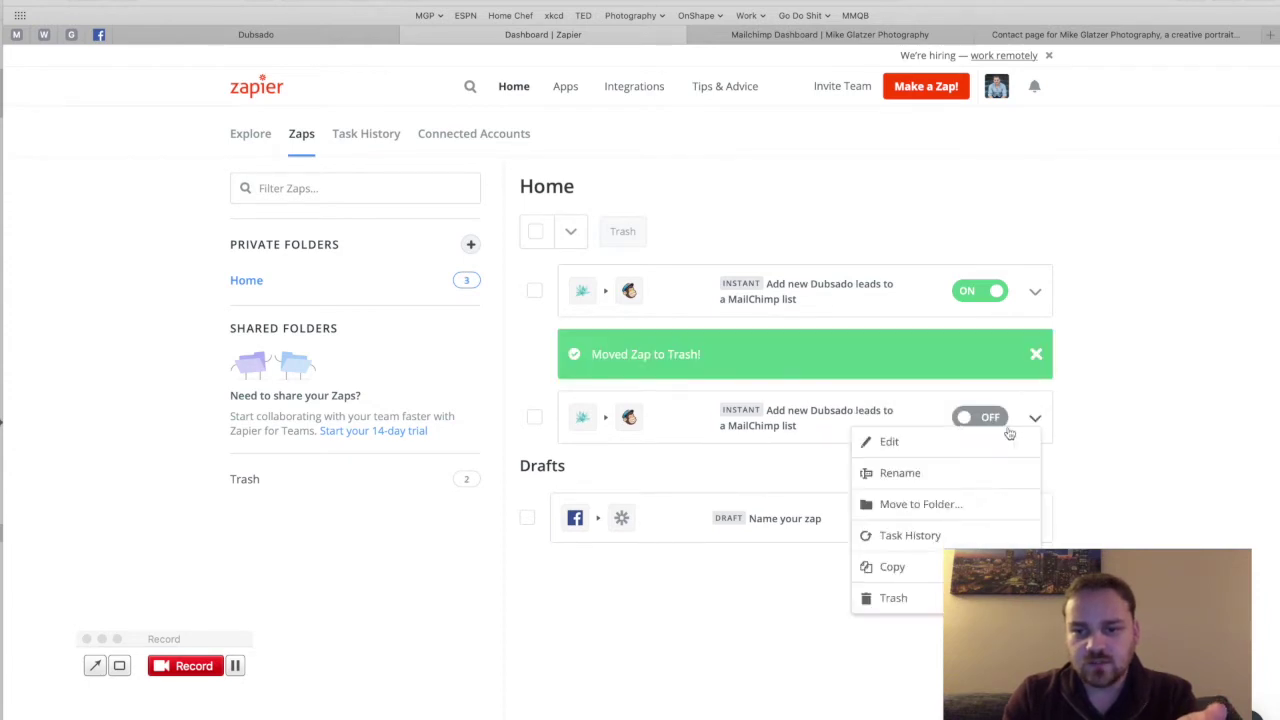
left_click(890, 600)
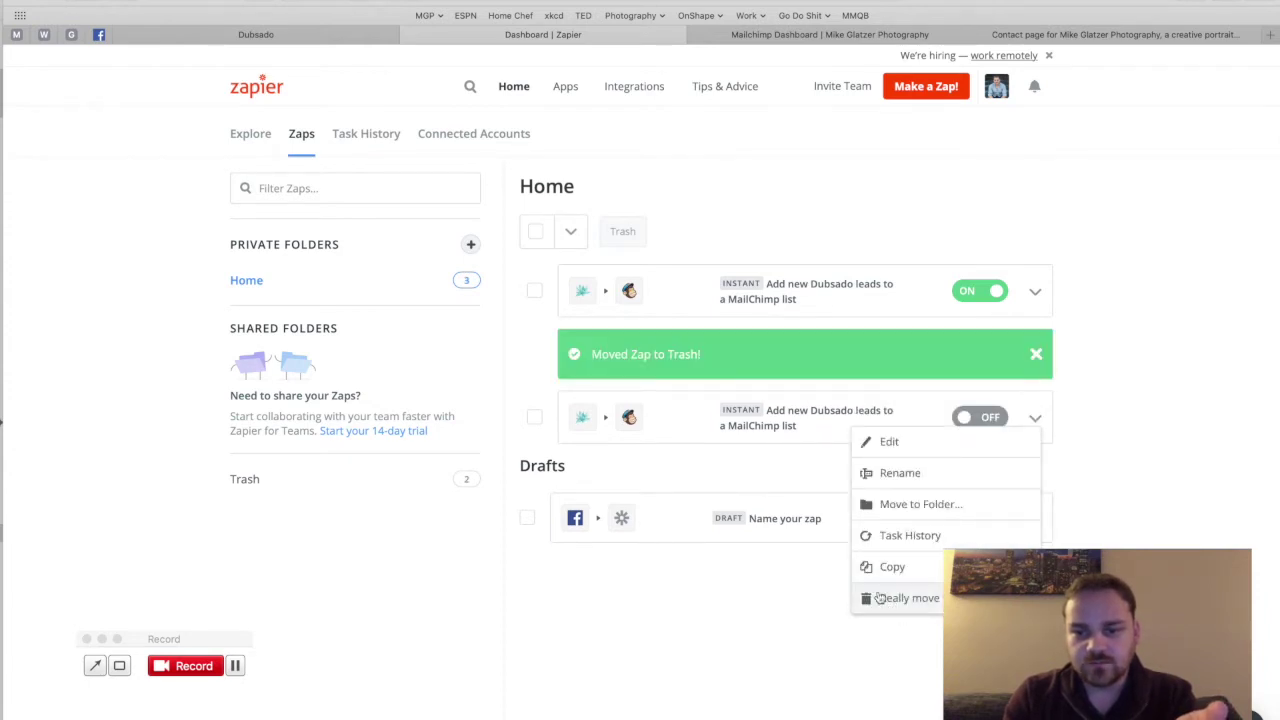
left_click(892, 600)
left_click(829, 291)
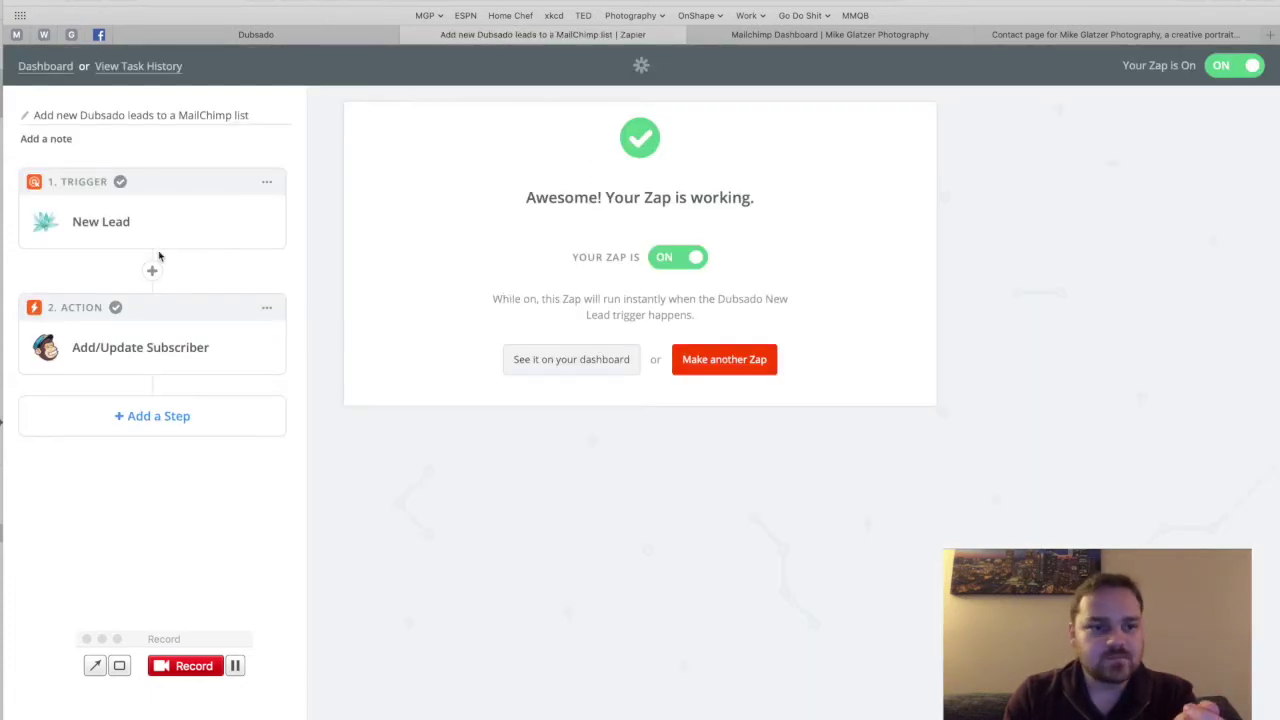
Step: Open the MailChimp action's Edit Template and review list, Double Opt-In and Update Existing fields
left_click(147, 345)
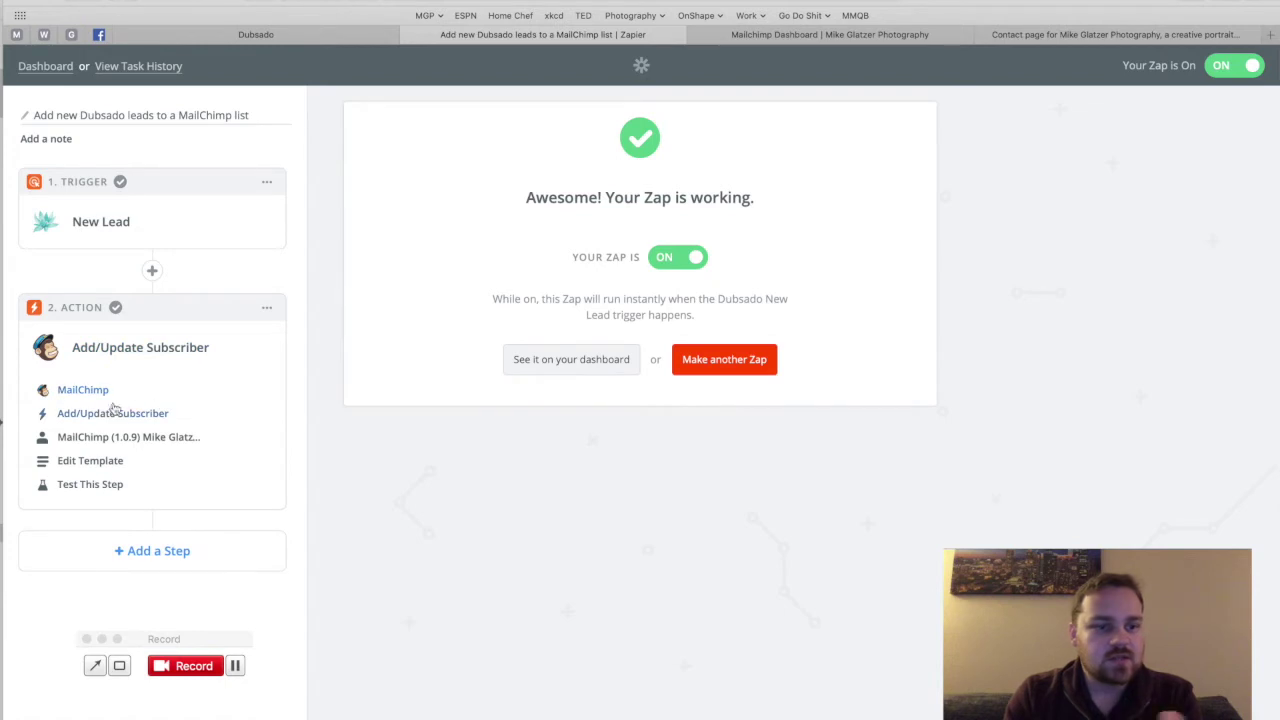
left_click(83, 464)
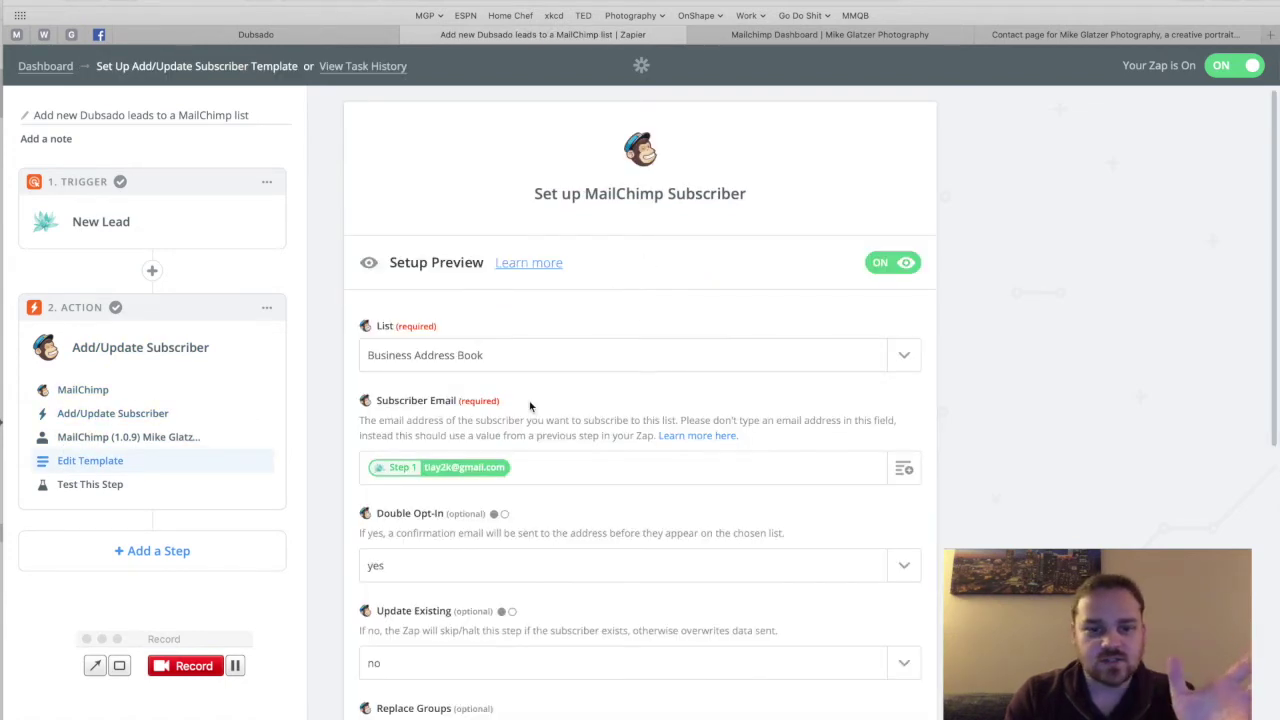
scroll(530, 406, "down", 5)
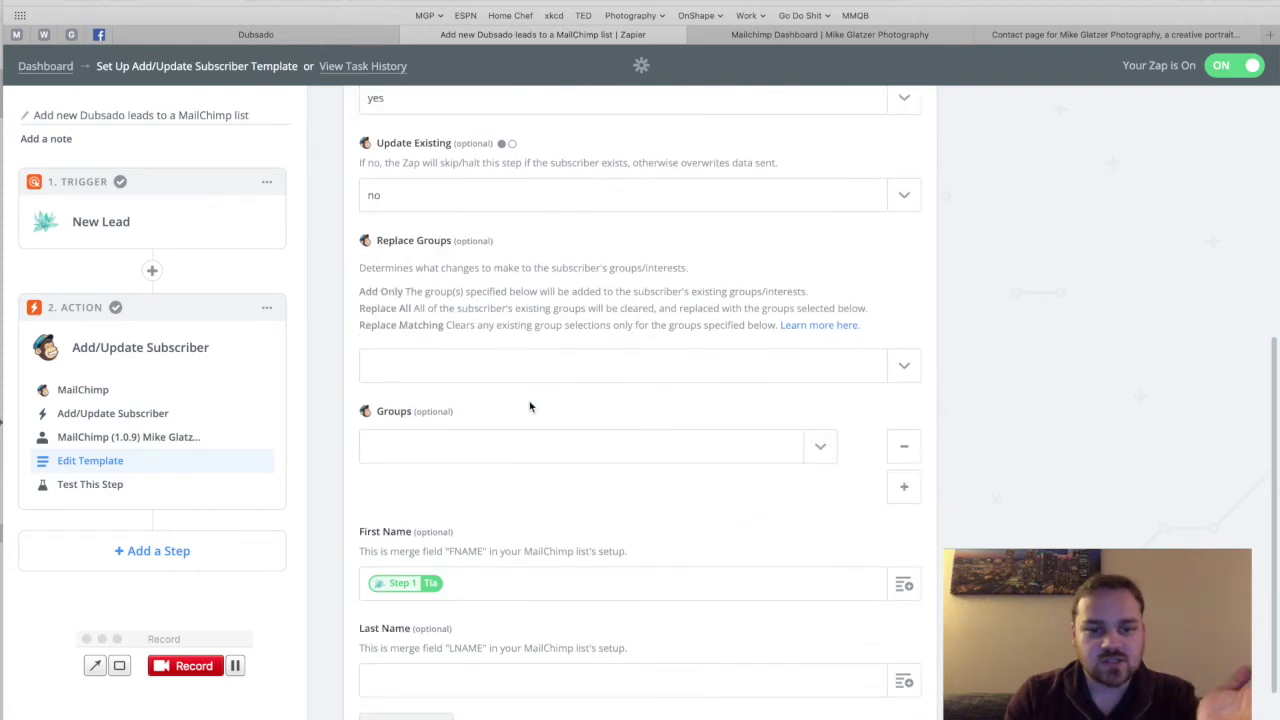
scroll(530, 406, "down", 2)
scroll(530, 406, "up", 1)
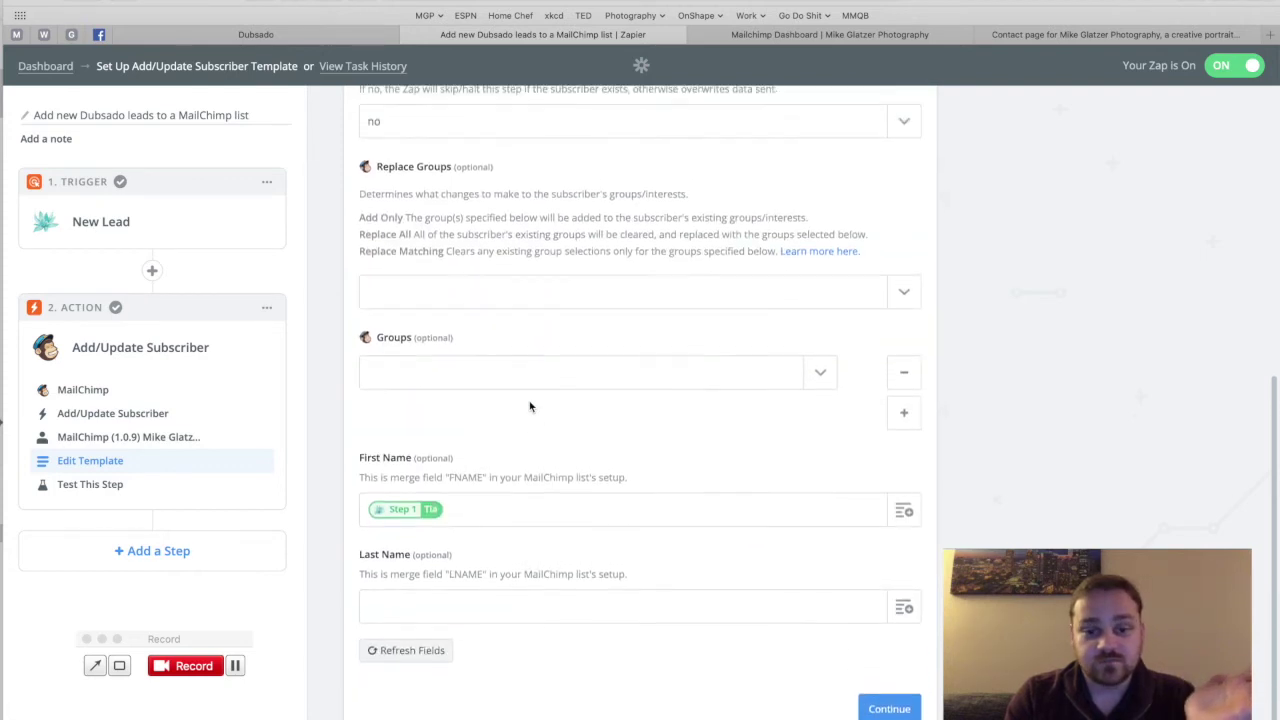